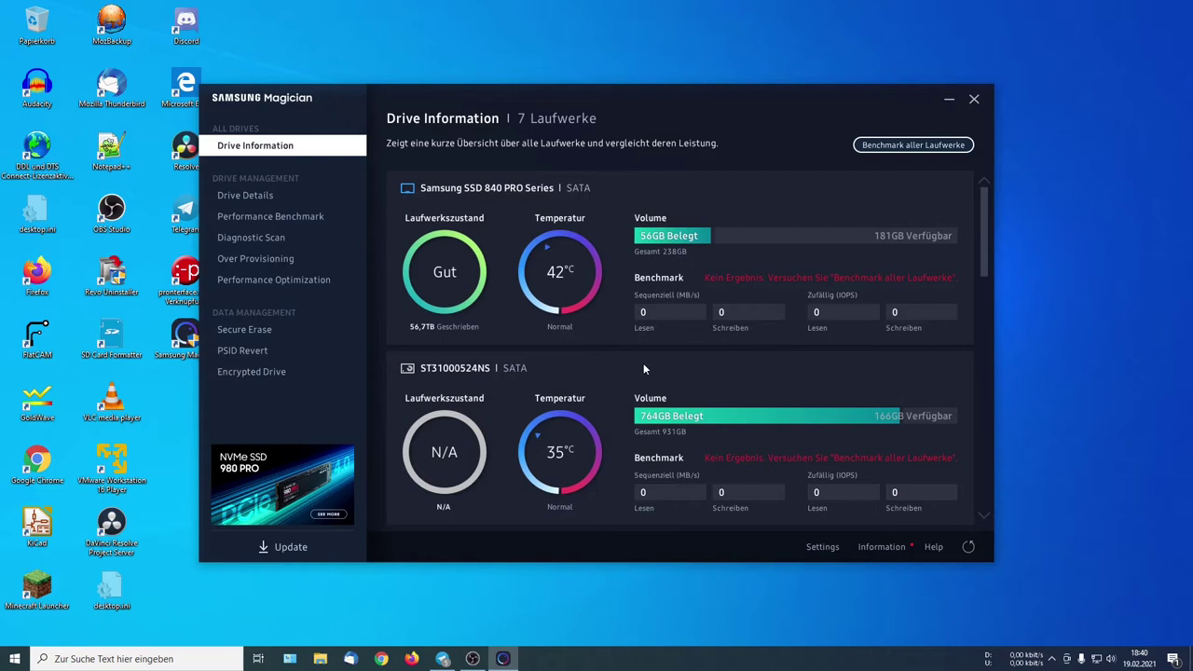
Look through the Drive Information overview of all connected drives in Samsung Magician.
left_click(948, 101)
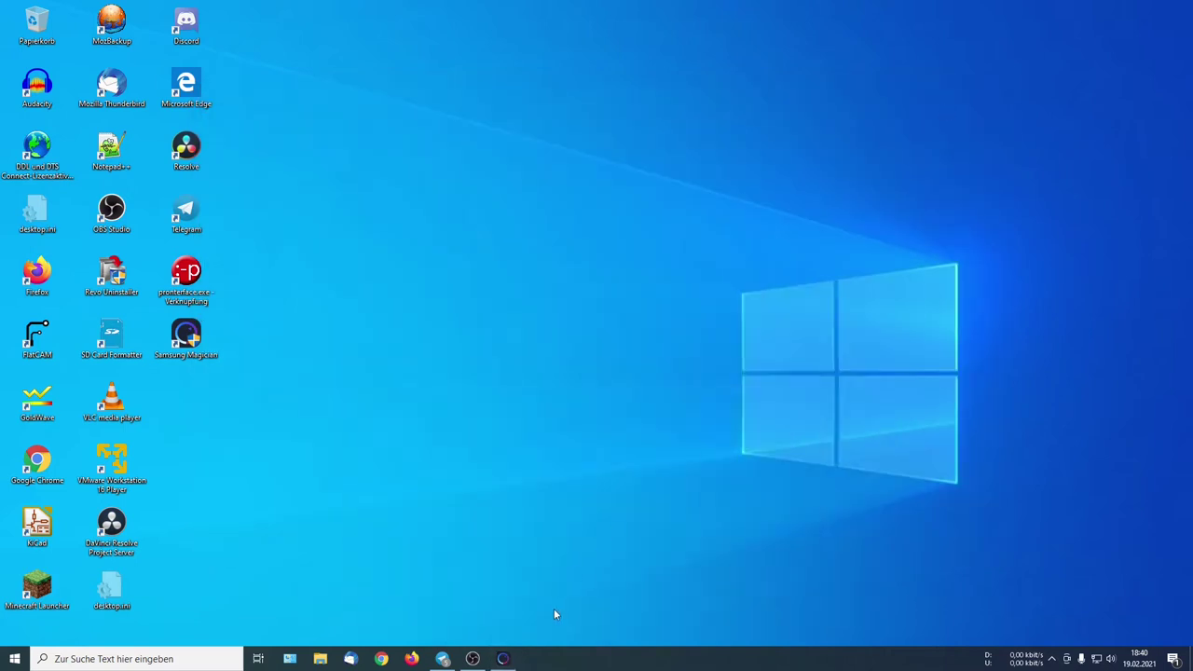
left_click(503, 658)
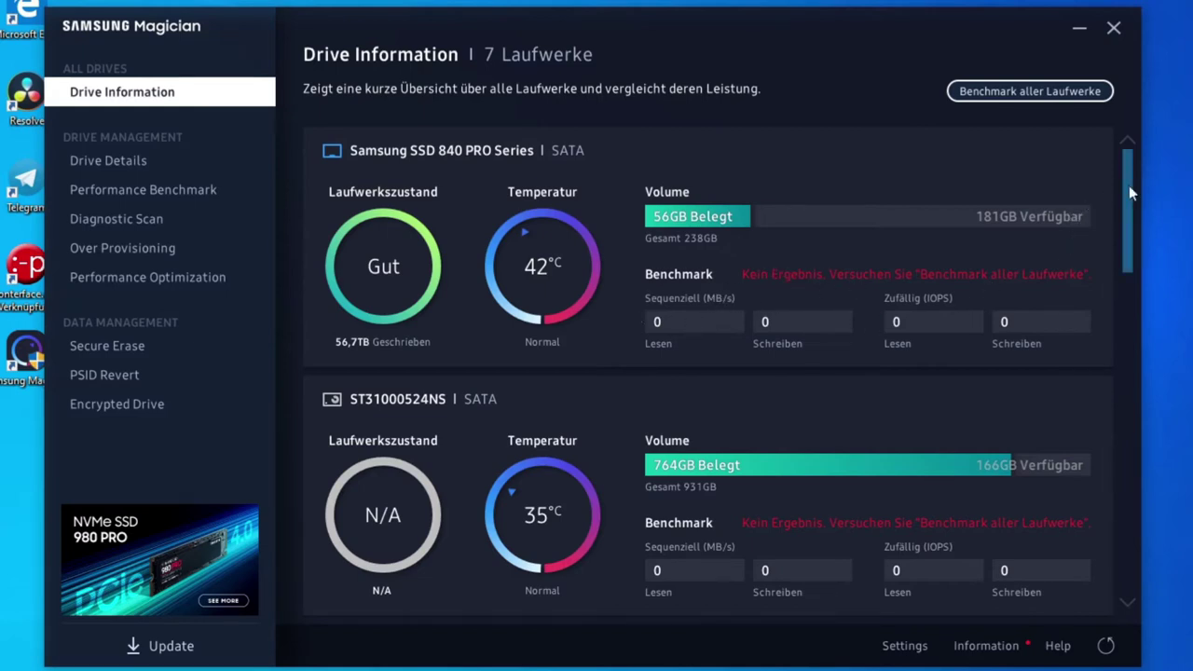
scroll(1123, 228, "down", 1)
scroll(1123, 233, "down", 3)
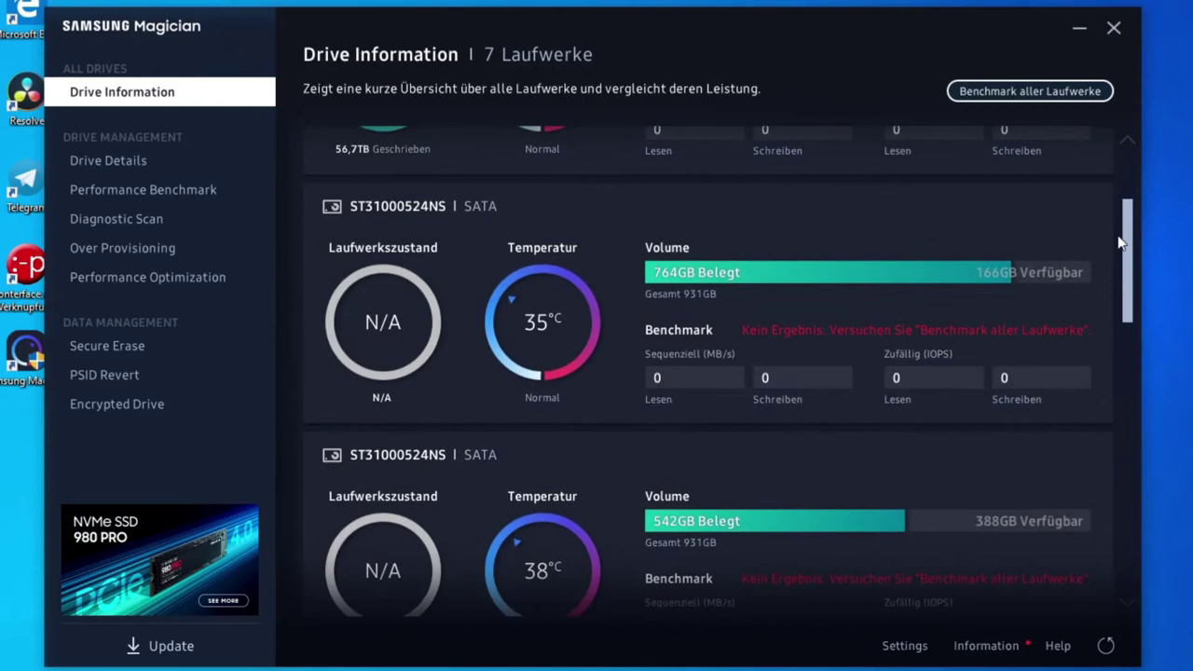
left_click_drag(1122, 243, 1099, 172)
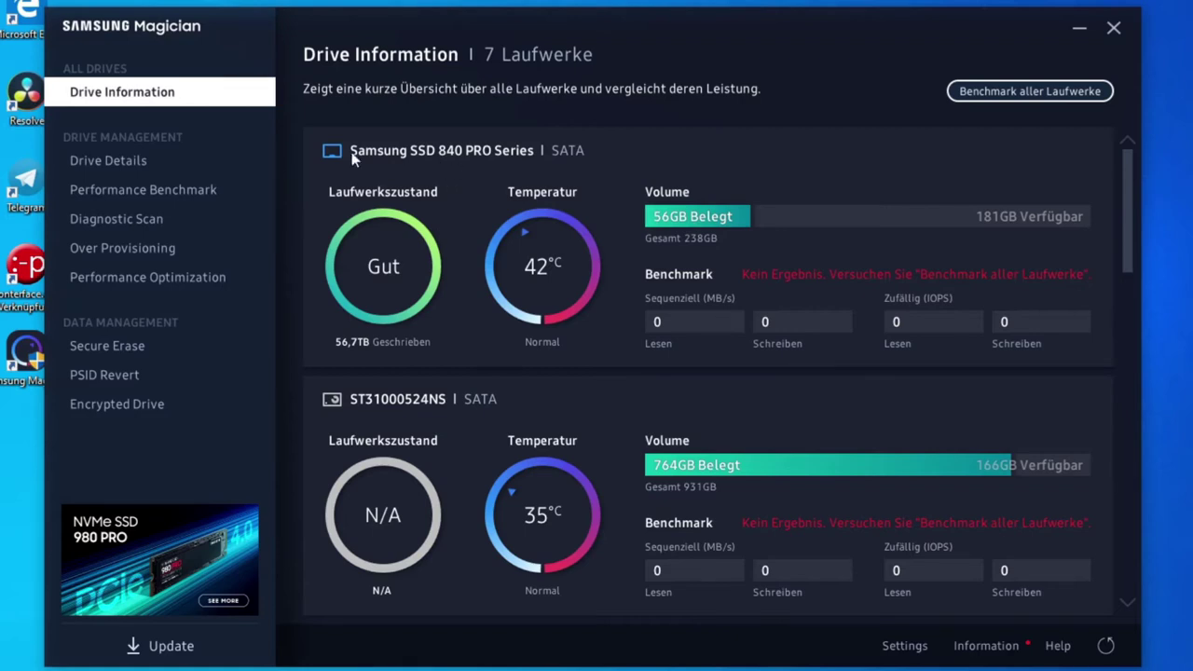
Look at the Secure Erase options for the Samsung SSD 840 PRO Series and return to the Drive Information overview.
left_click(121, 352)
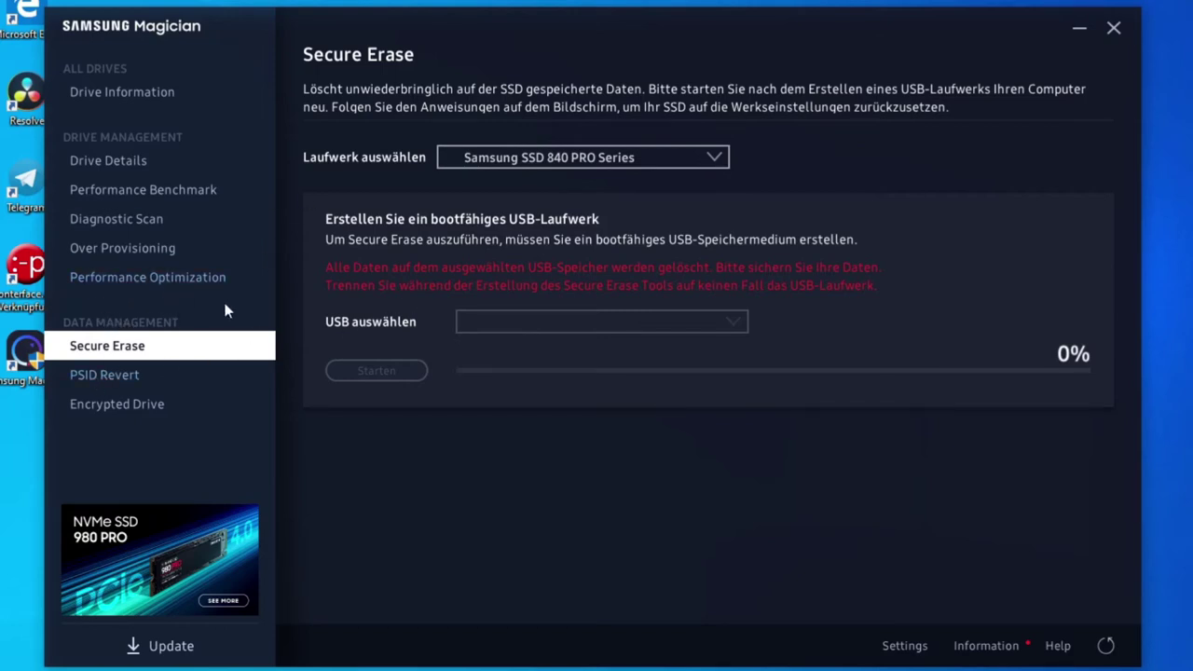
left_click(132, 92)
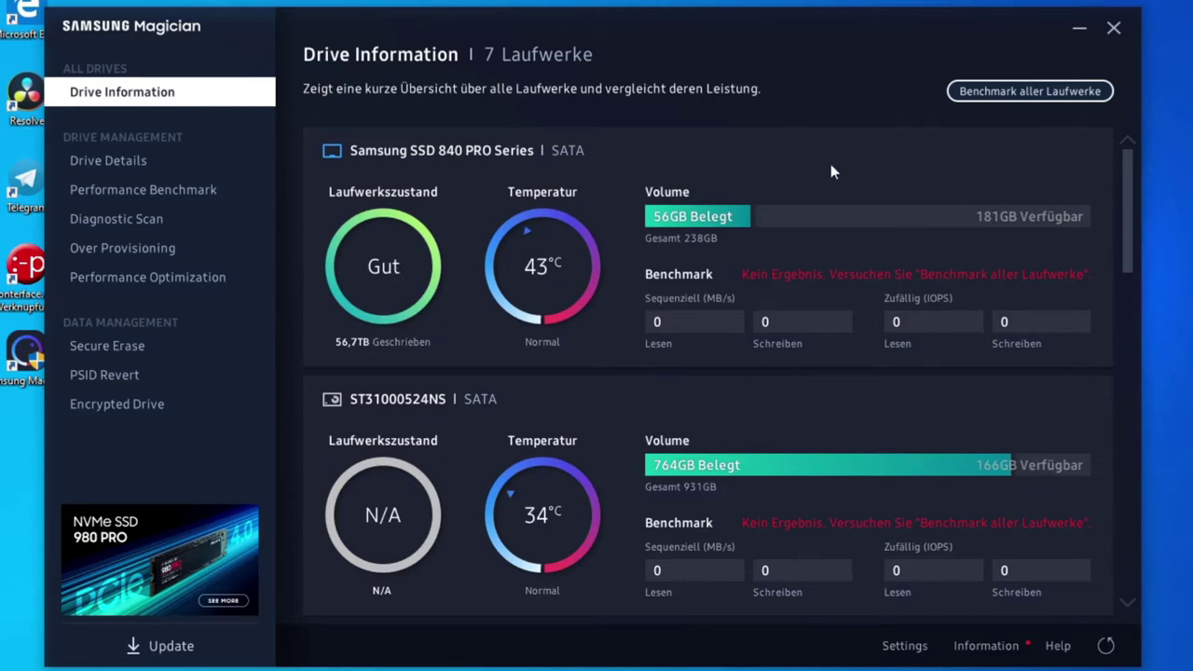
View the drive details of the Samsung SSD 840 PRO Series, read through its complete S.M.A.R.T. table and close the table.
left_click(133, 165)
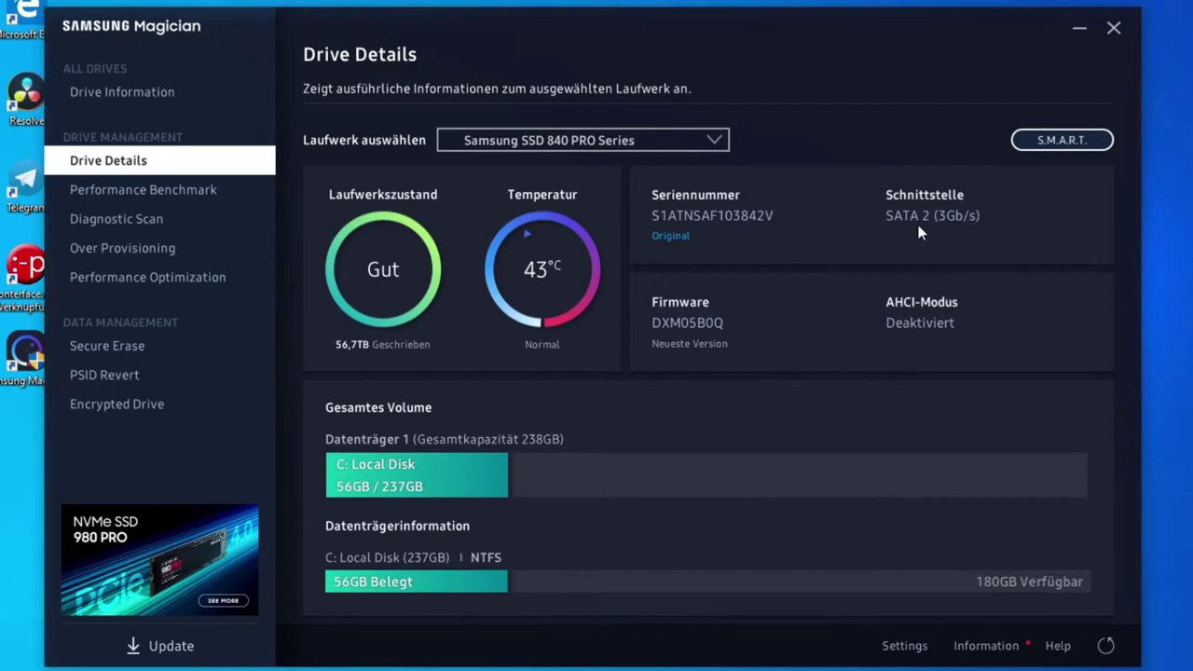
left_click(1061, 139)
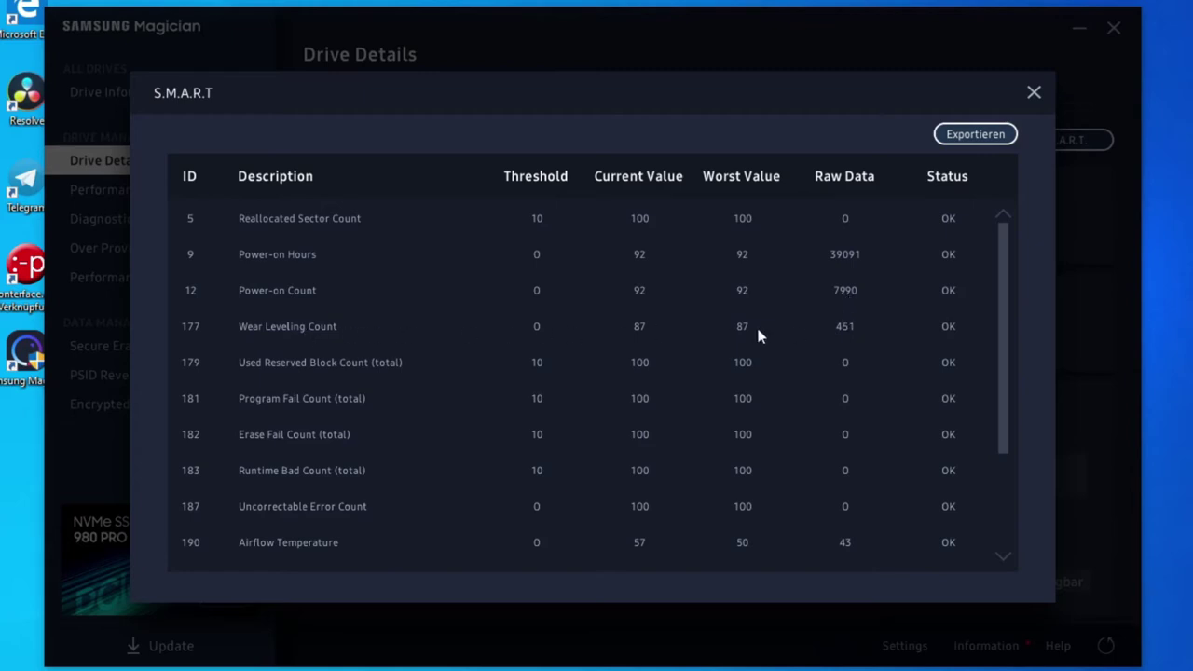
scroll(472, 359, "down", 3)
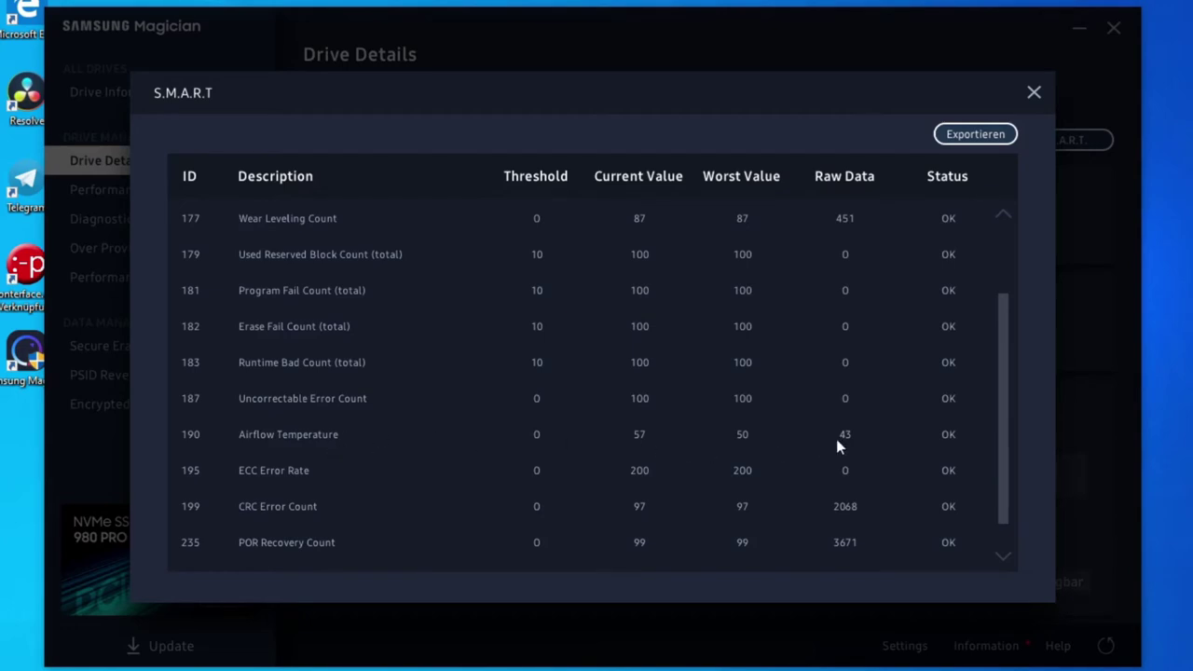
scroll(836, 439, "down", 1)
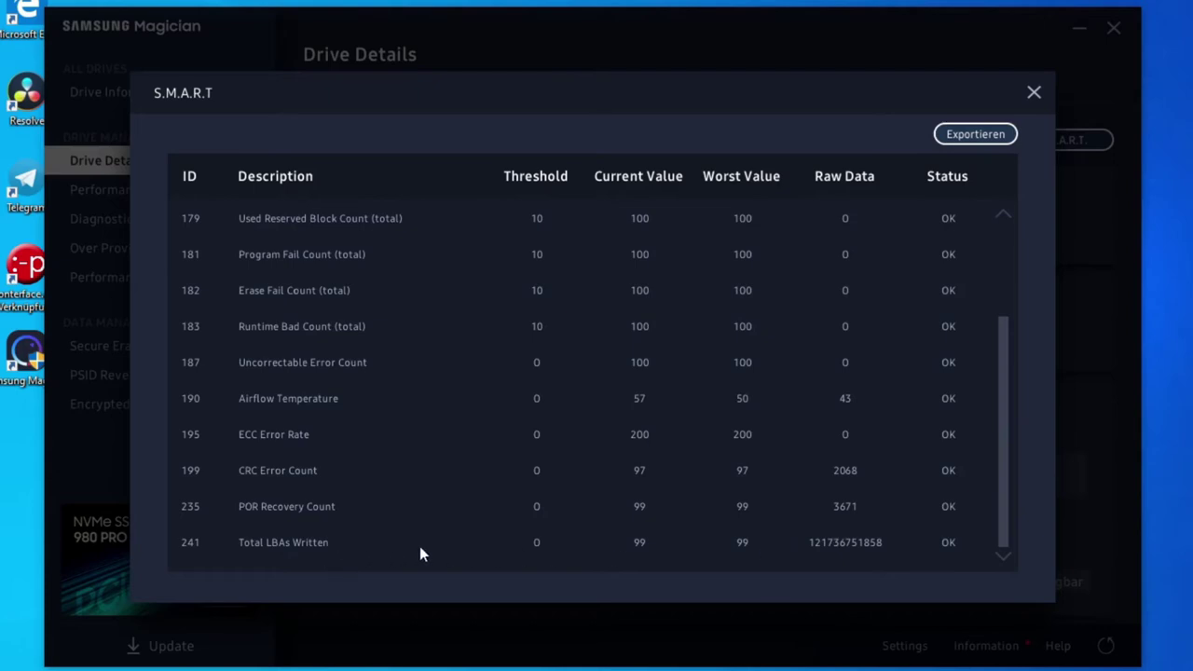
scroll(1005, 470, "up", 4)
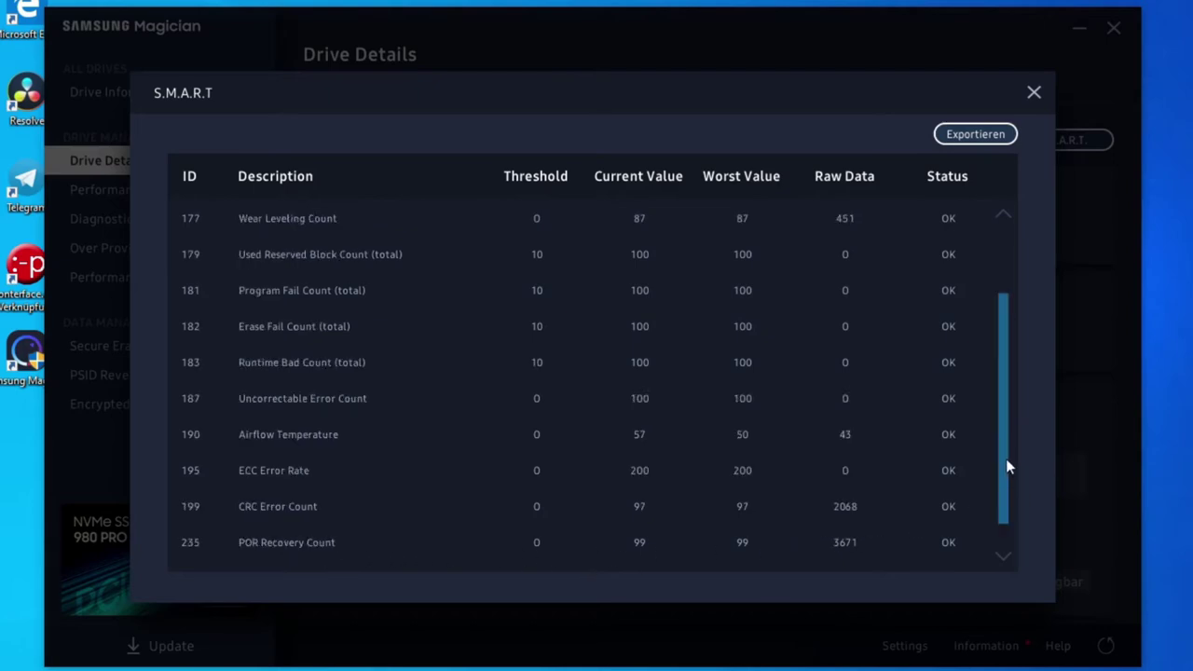
left_click(1033, 92)
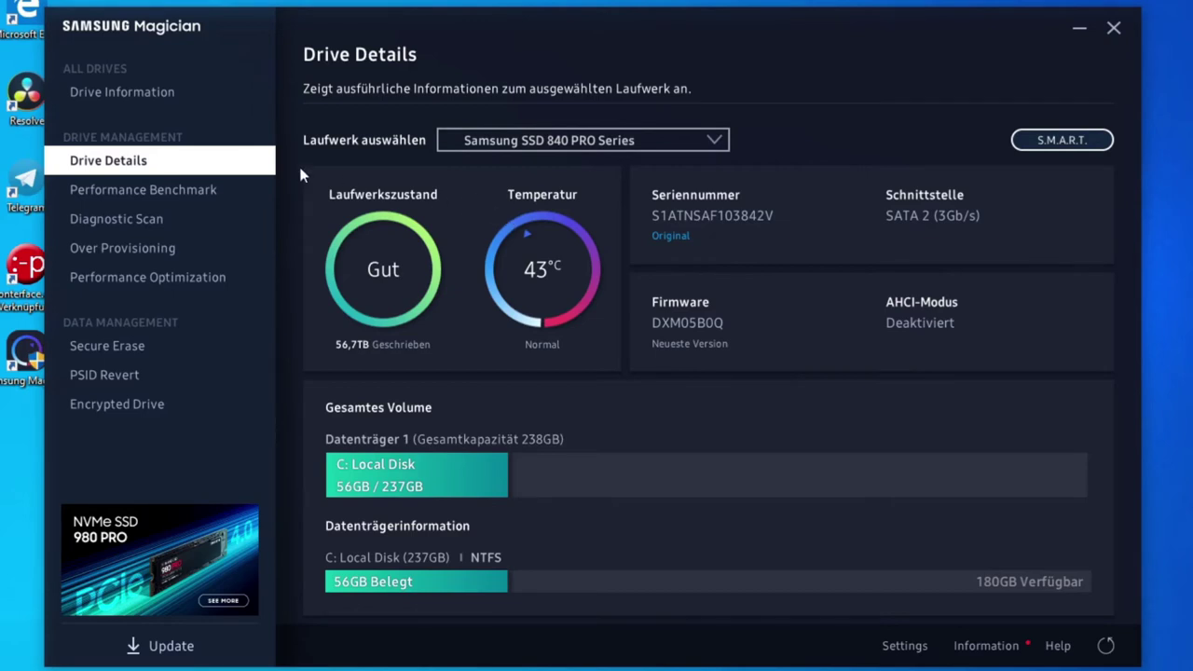
Look at the Performance Benchmark, Diagnostic Scan, Over Provisioning and Performance Optimization functions for the Samsung SSD 840 PRO Series.
left_click(174, 199)
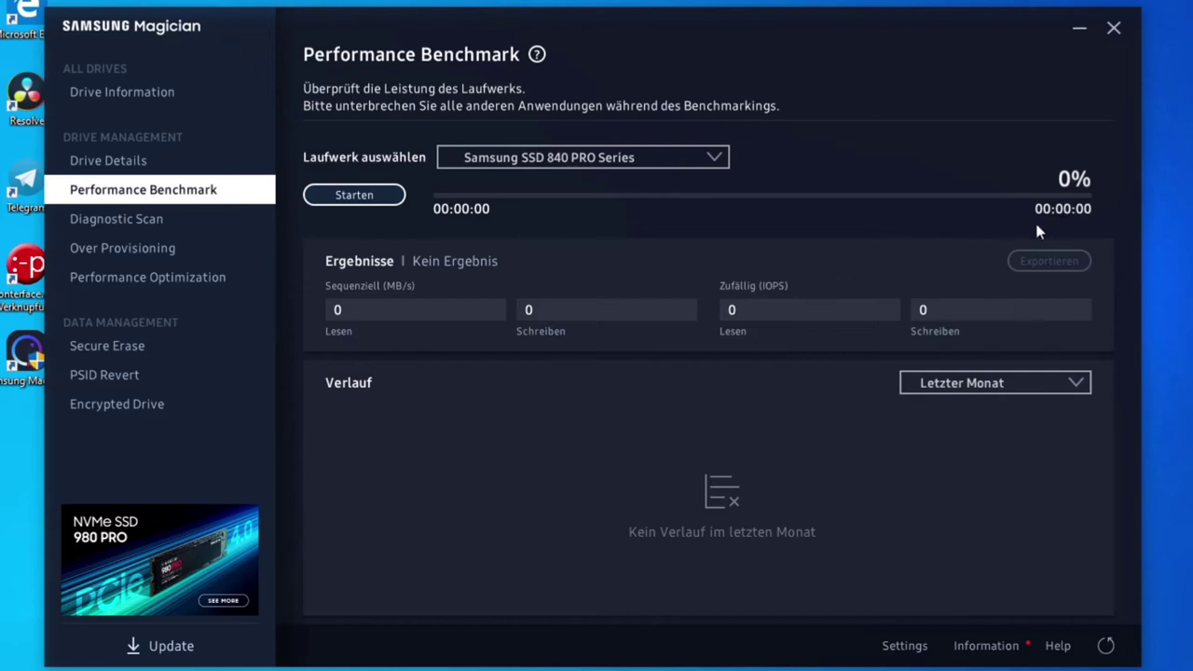
left_click(133, 216)
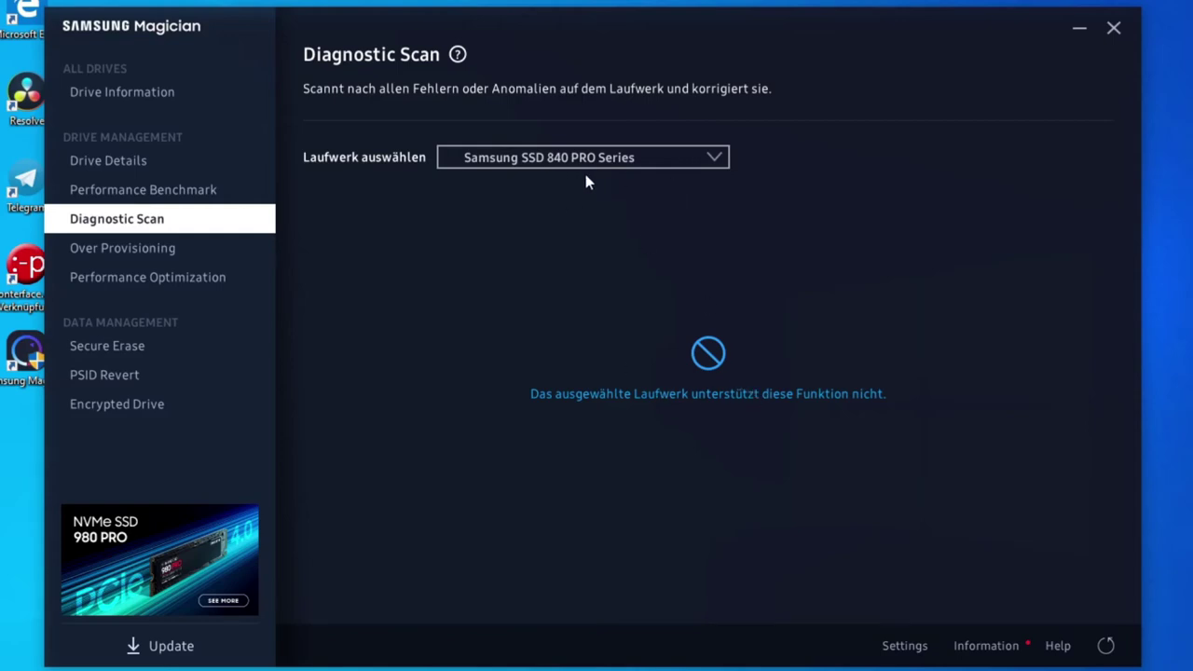
left_click(166, 249)
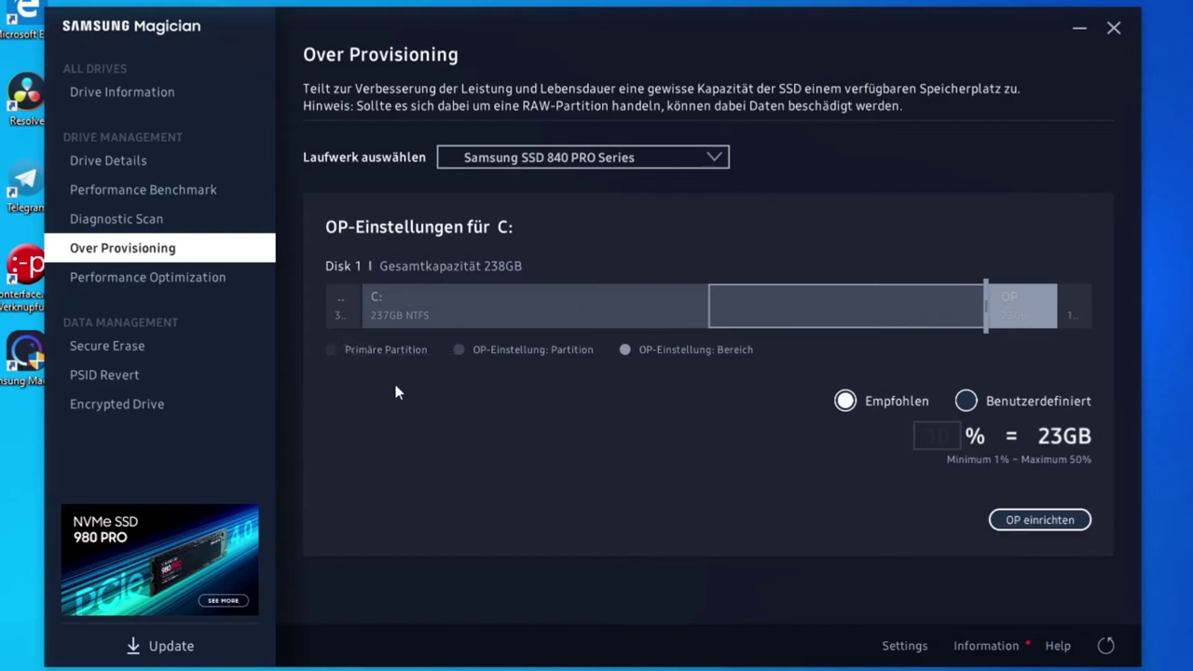
left_click(207, 285)
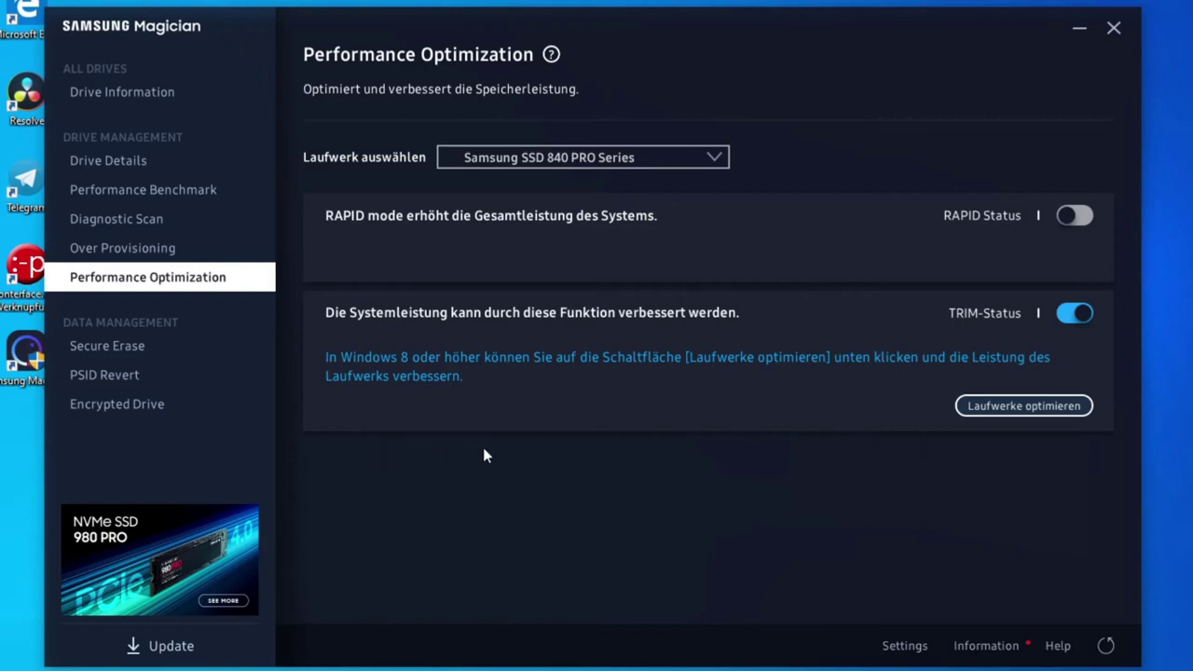
Check Encrypted Drive support for the ST31000524NS drives and the Samsung SSD 840 PRO Series, and close Samsung Magician.
left_click(132, 378)
left_click(133, 406)
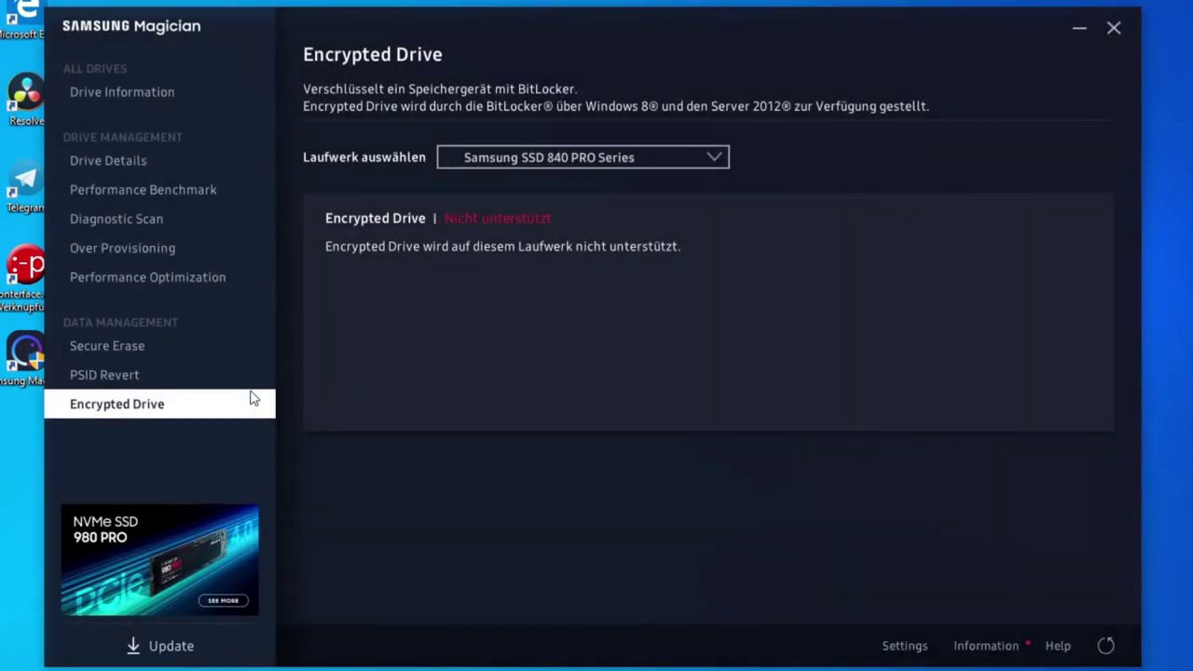
left_click(536, 154)
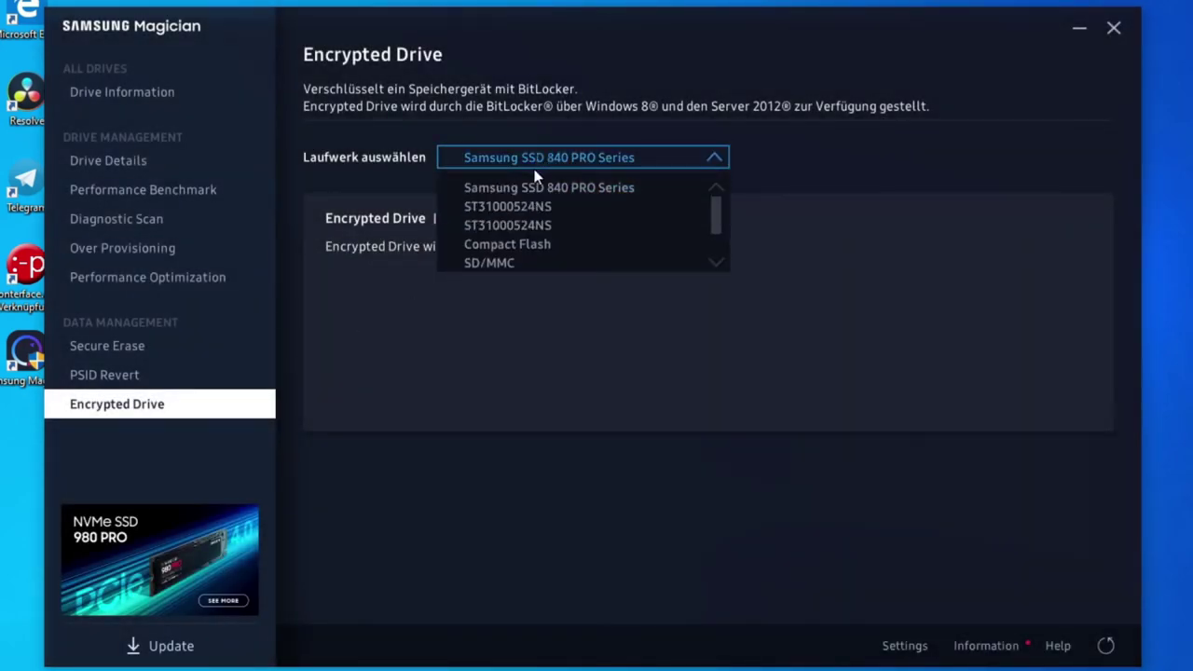
left_click(535, 213)
left_click(551, 160)
left_click(533, 224)
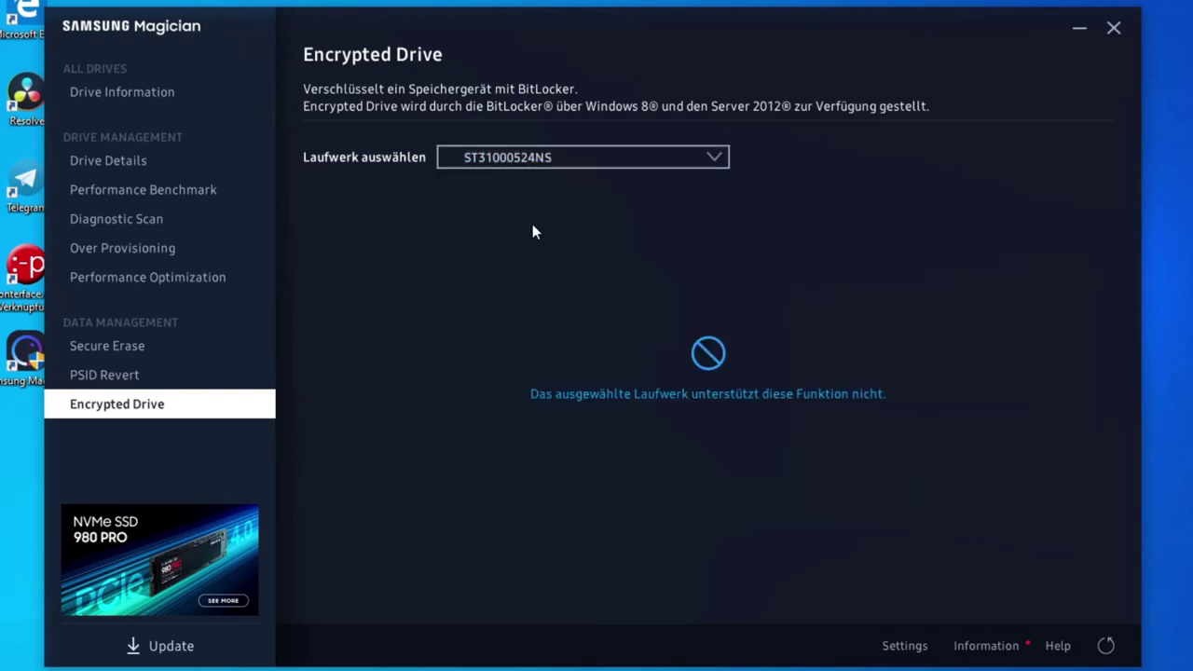
left_click(530, 161)
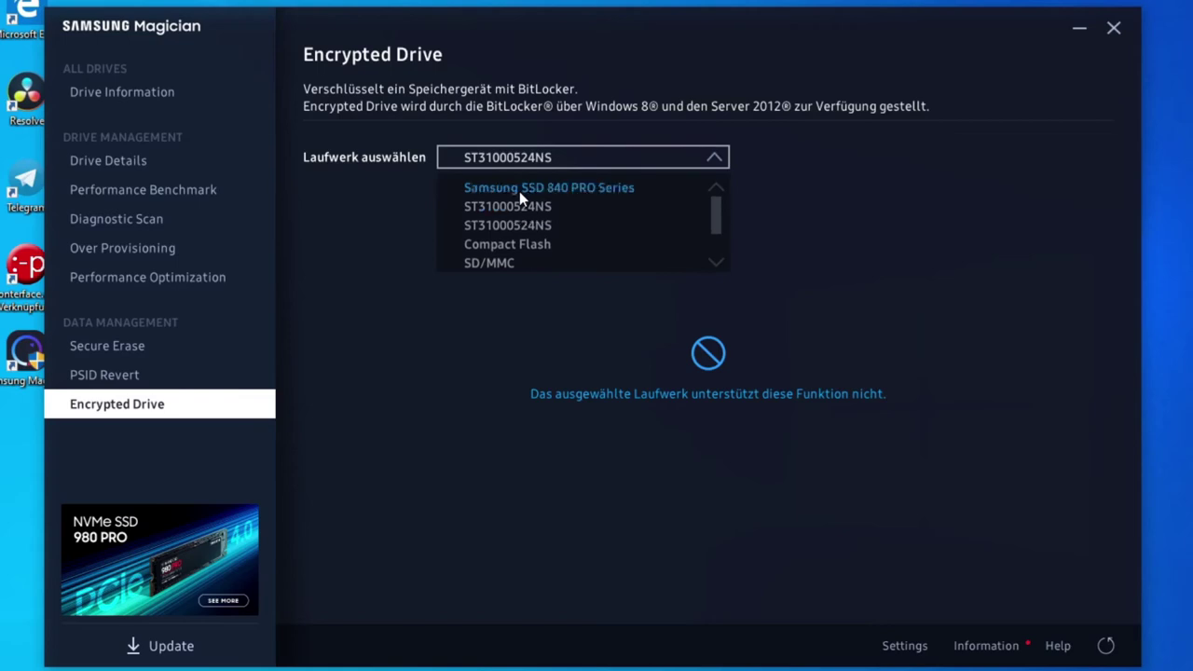
left_click(520, 190)
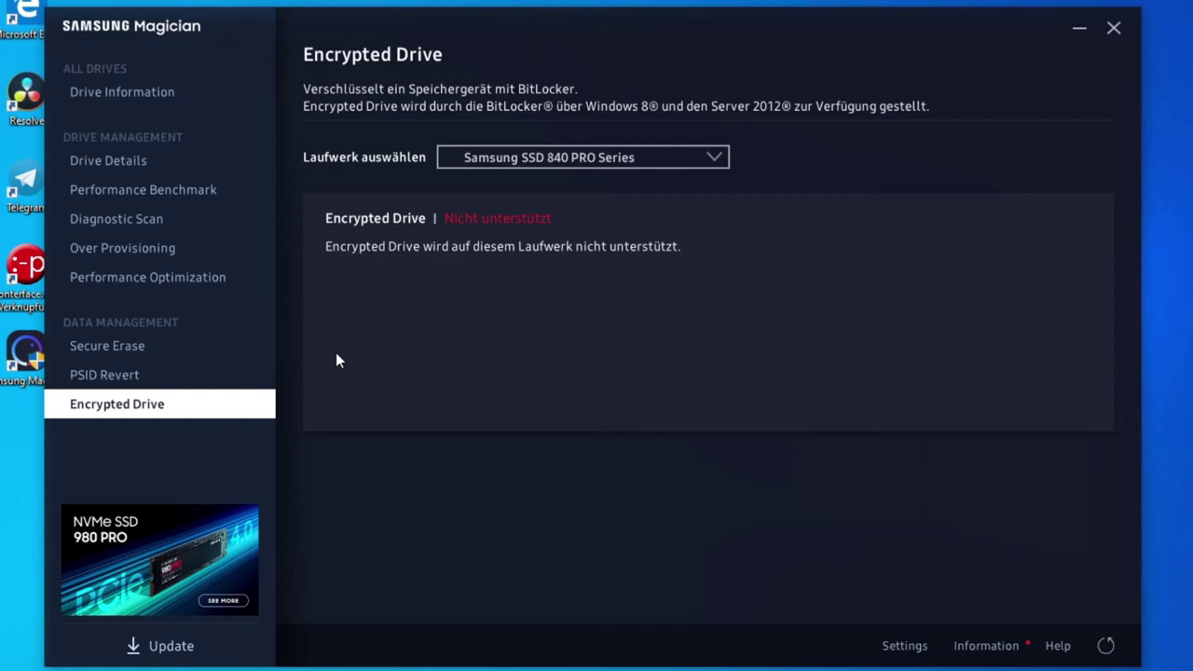
left_click(1114, 31)
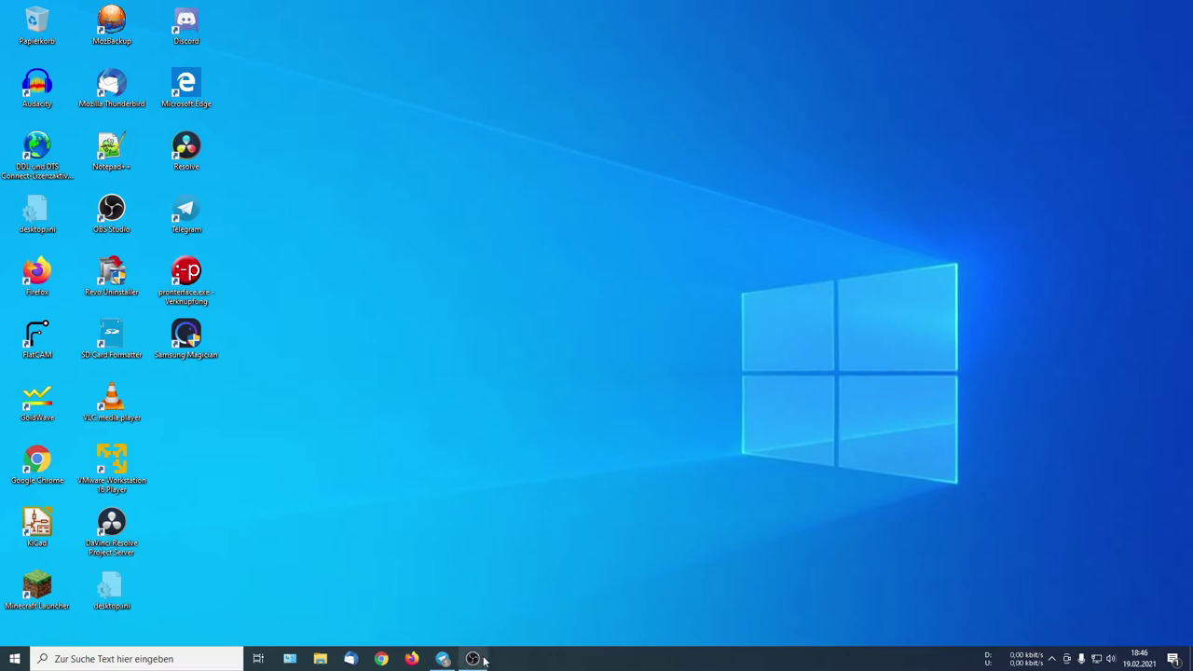
mouse_move(476, 660)
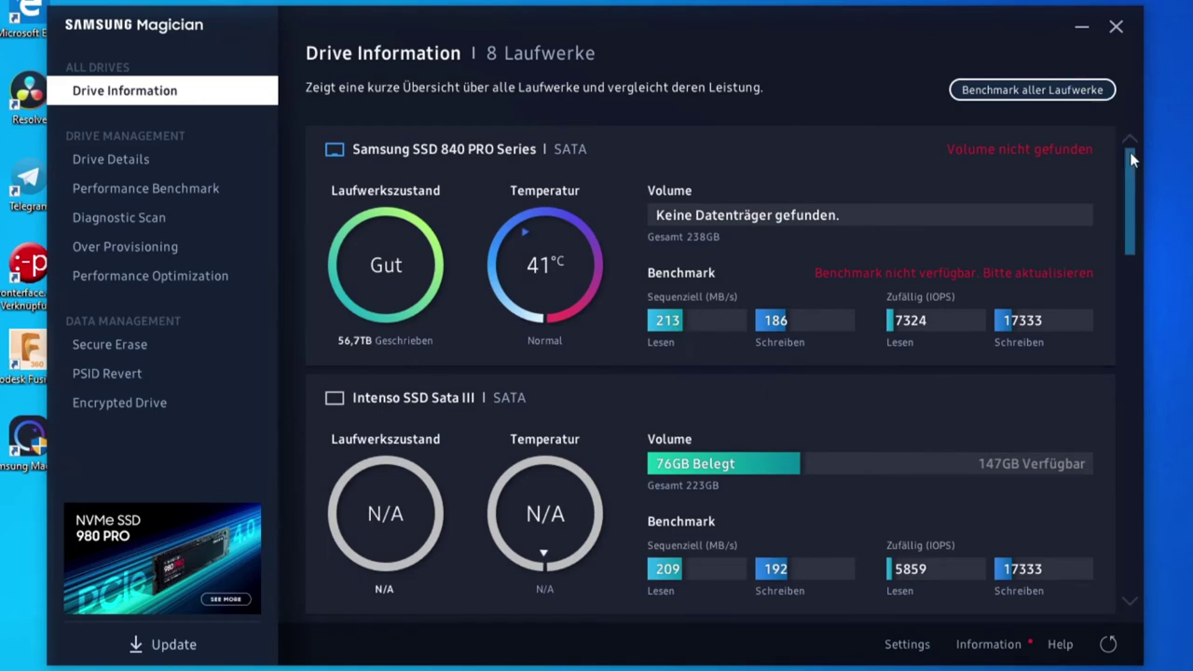
Compare the benchmark results and volume status of the Samsung SSD 840 PRO and Intenso SSD in the Drive Information overview.
left_click_drag(1132, 160, 1131, 168)
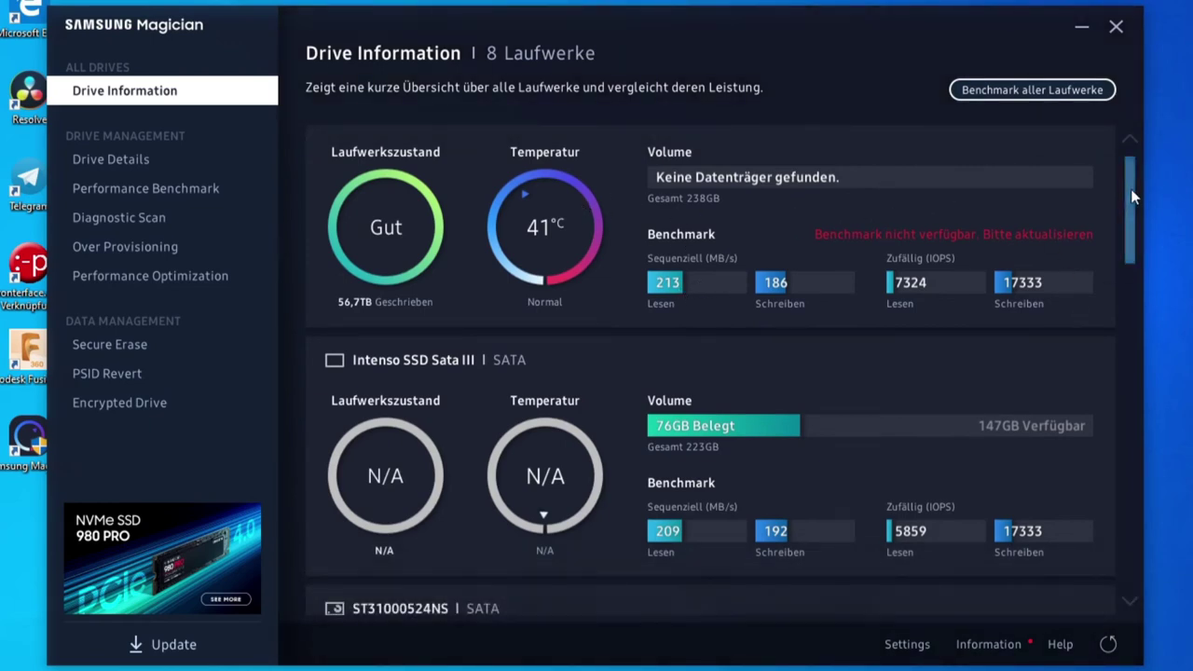
scroll(1131, 188, "up", 1)
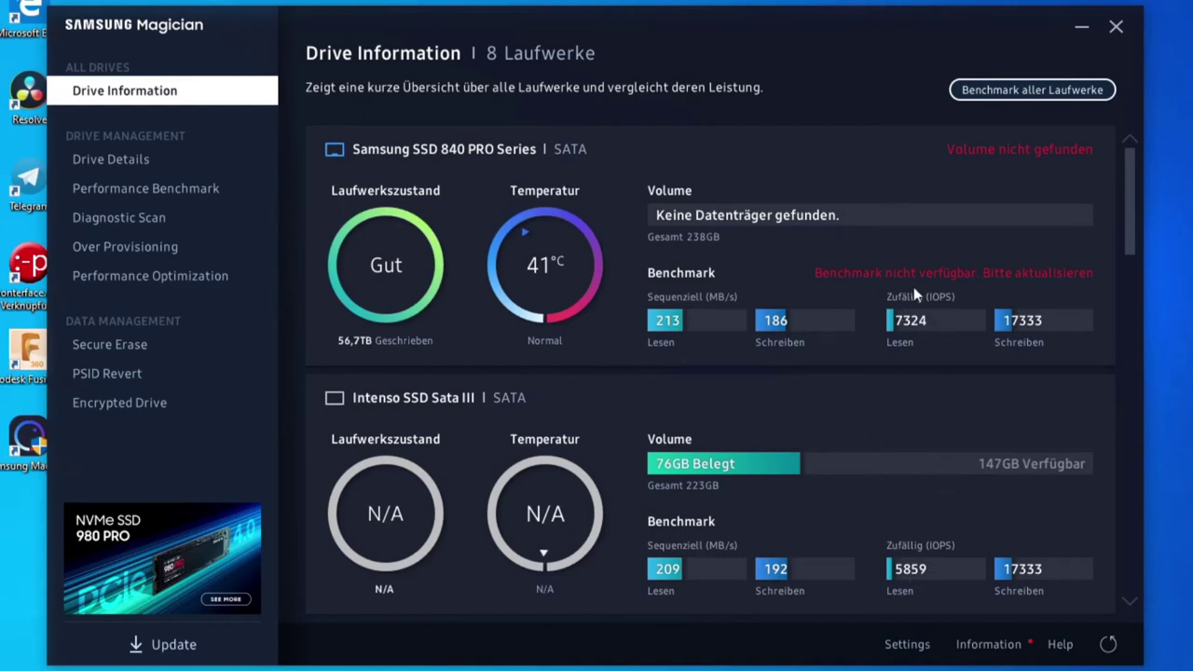
left_click_drag(1134, 189, 1135, 130)
scroll(545, 502, "down", 1)
scroll(546, 504, "down", 1)
scroll(545, 504, "up", 2)
left_click_drag(1131, 167, 1088, 132)
Check the drive selection for Secure Erase, return to the Drive Information overview and close Samsung Magician.
left_click(119, 348)
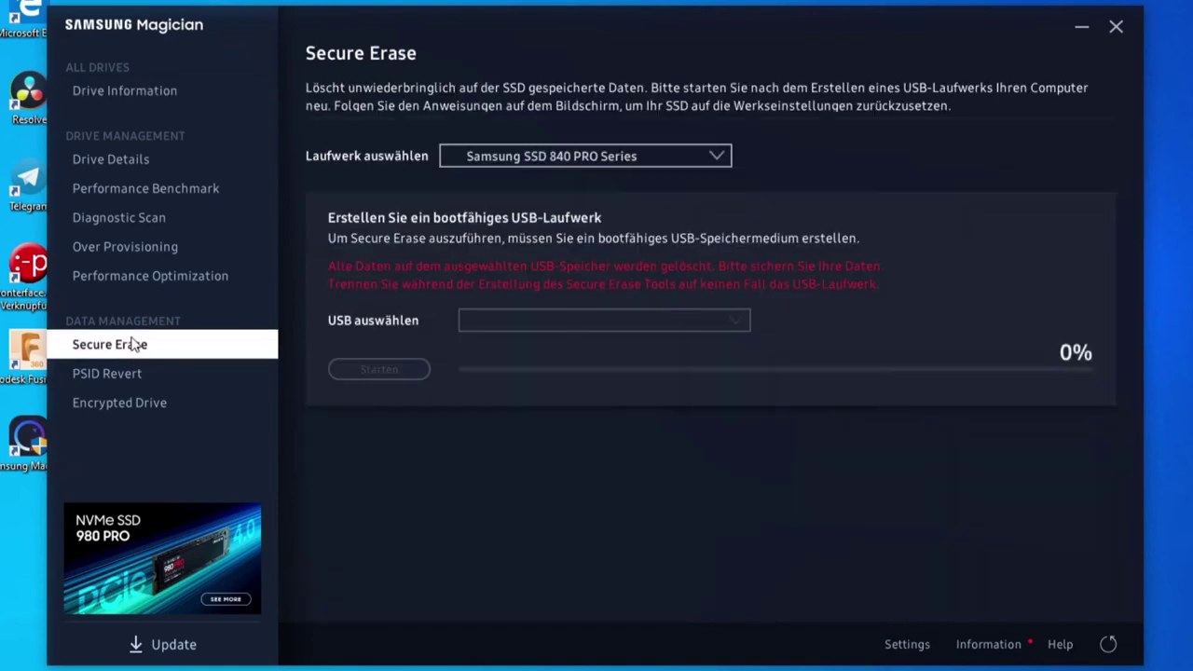
left_click(562, 158)
left_click(561, 157)
left_click(105, 89)
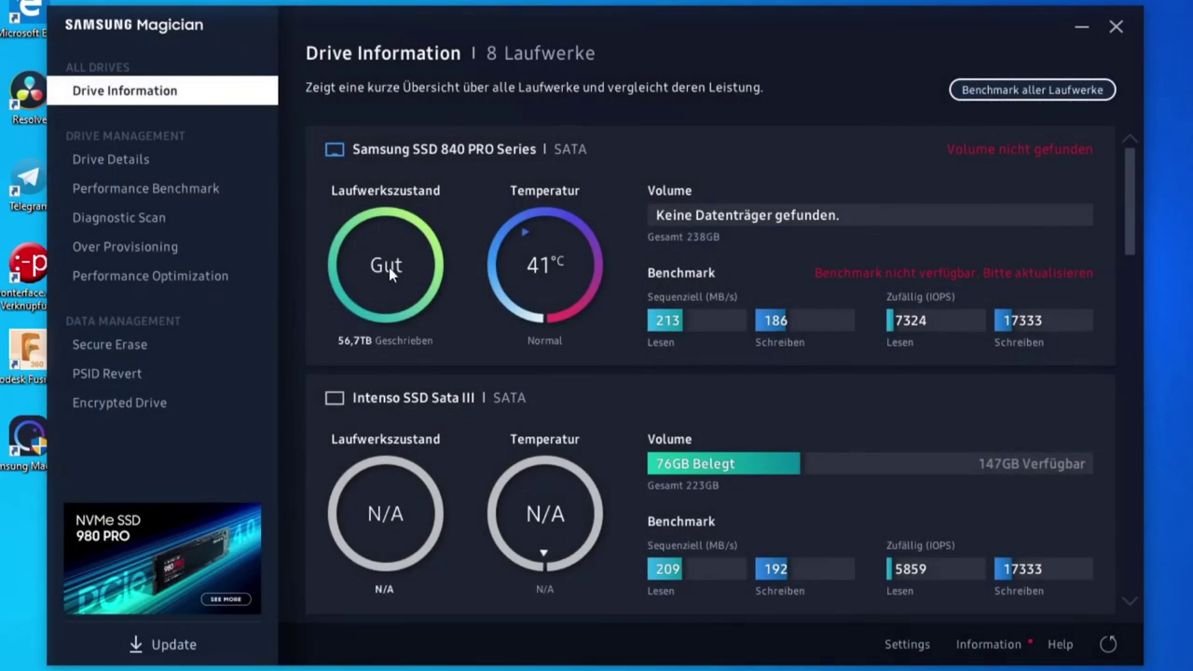
left_click(1117, 28)
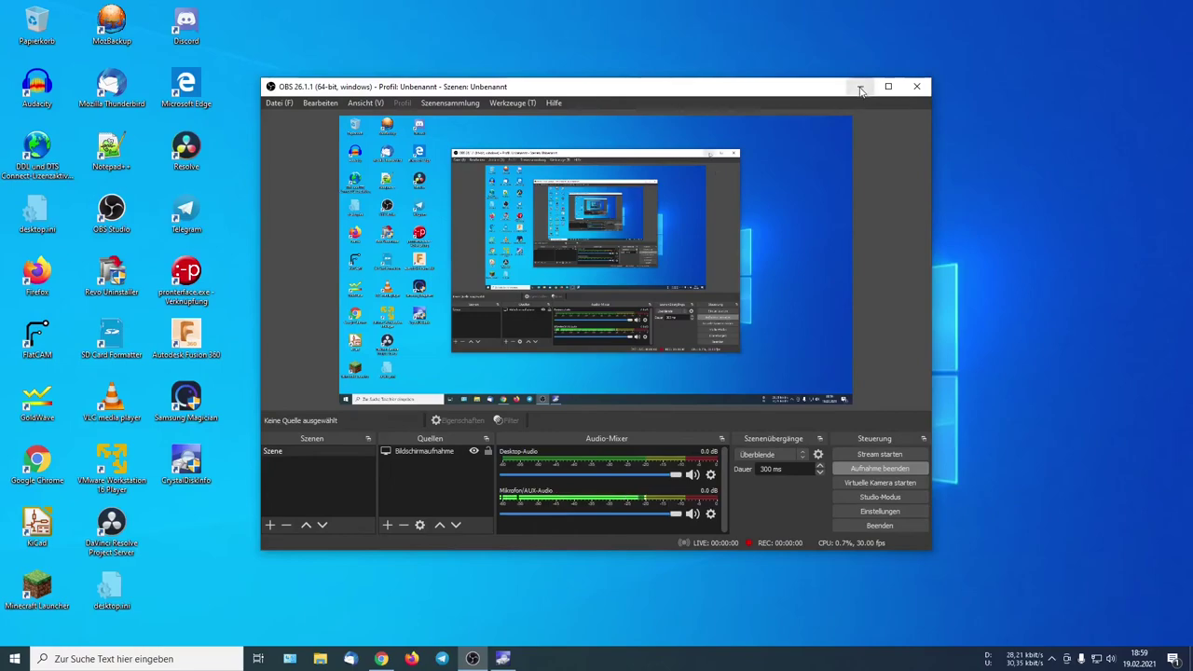
Minimize OBS, view the performance overview and the processes sorted by CPU usage in Task Manager, and close it.
left_click(860, 86)
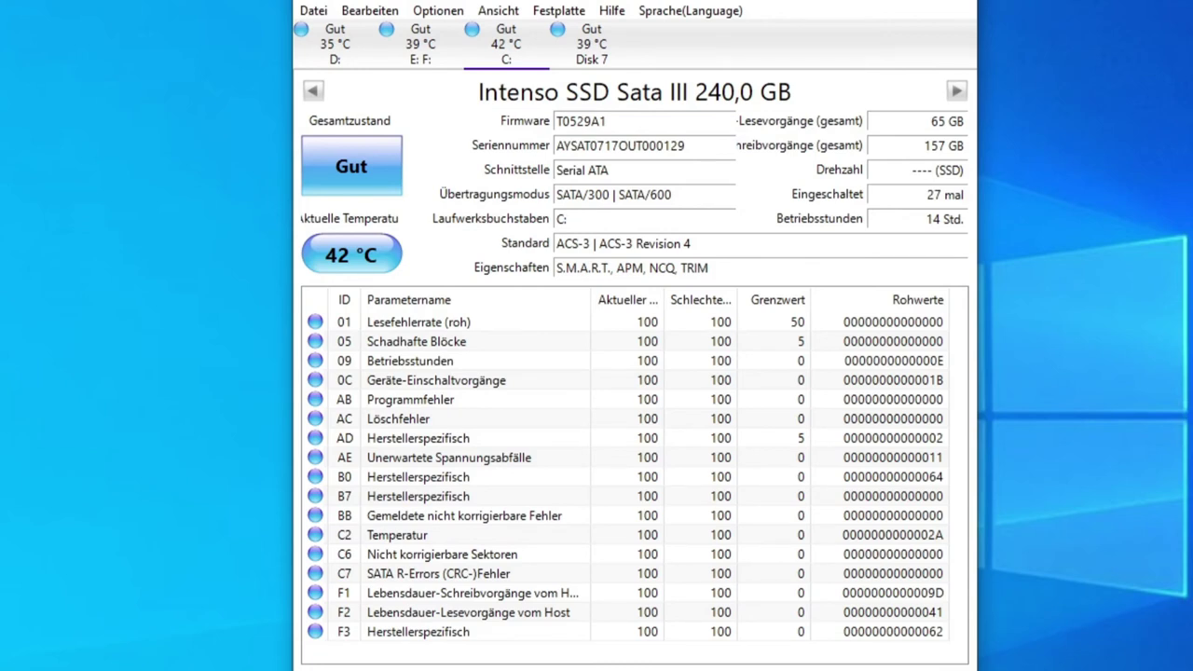
right_click(951, 670)
left_click(1026, 670)
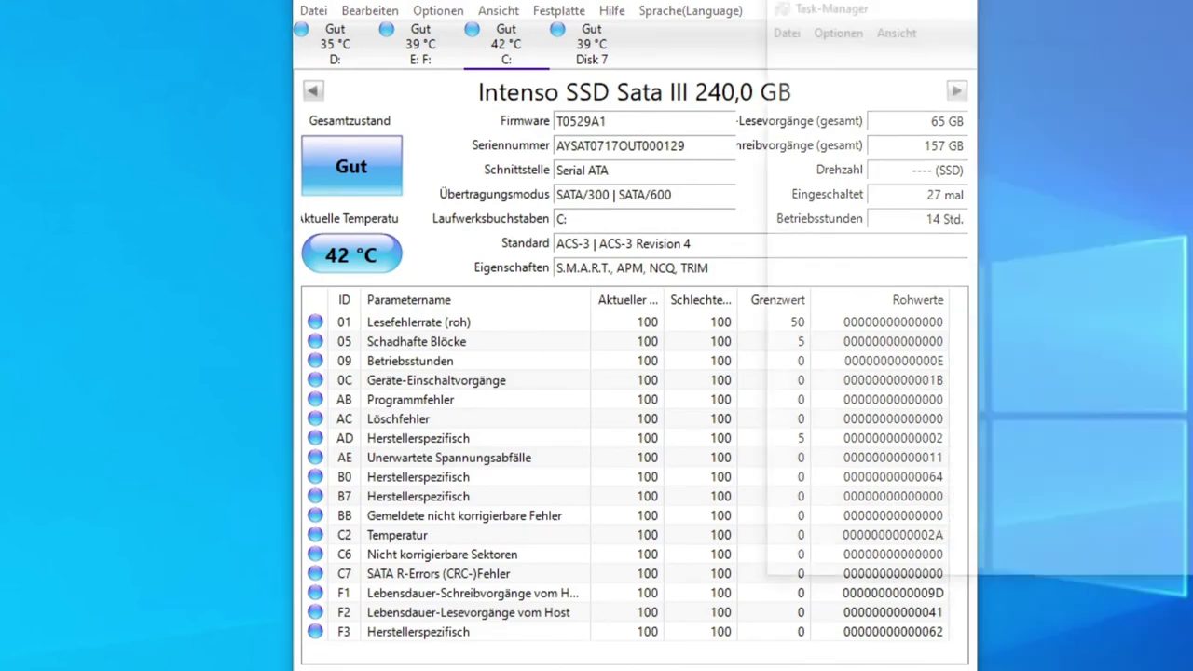
left_click(845, 51)
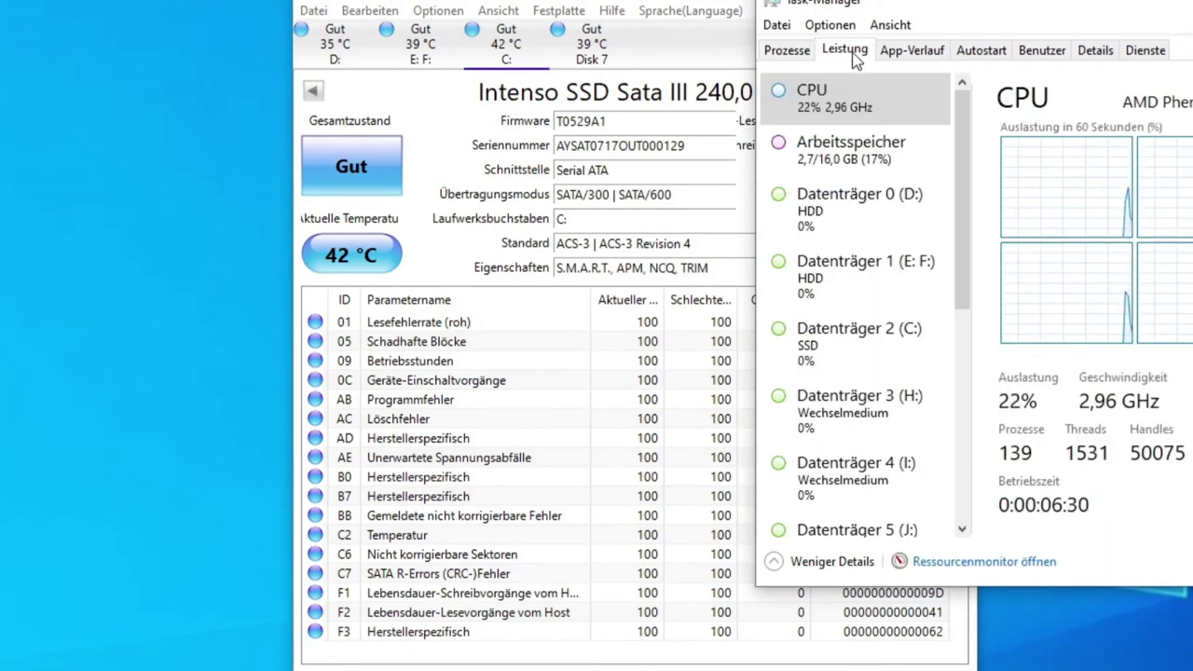
left_click(785, 54)
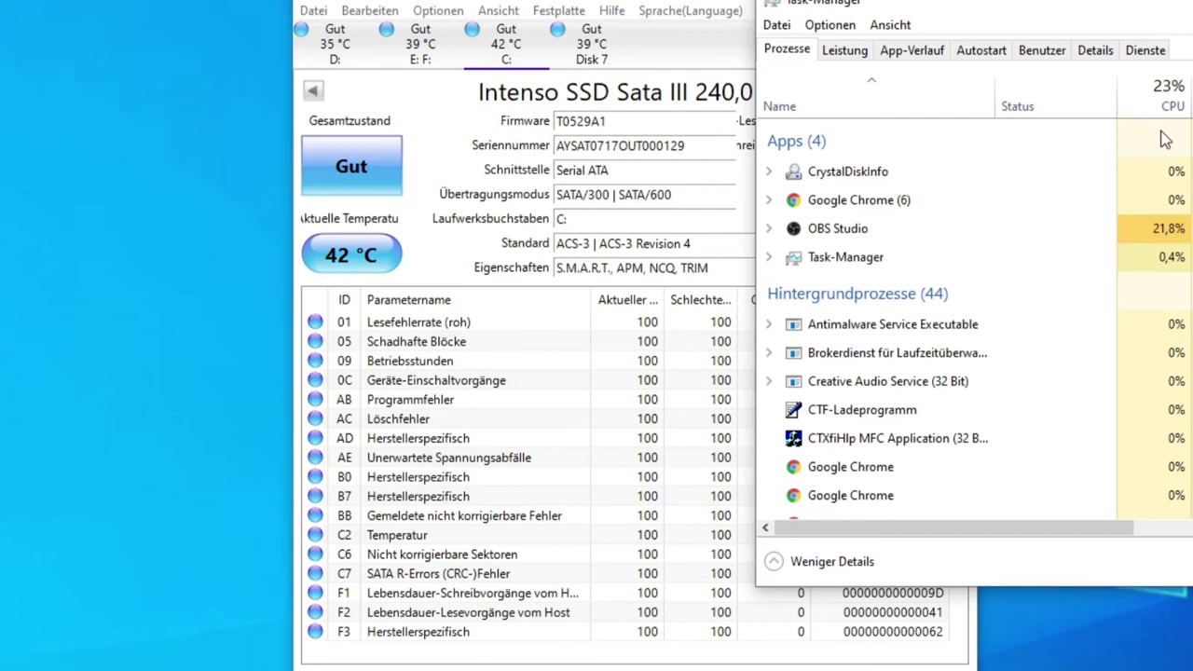
left_click(1172, 106)
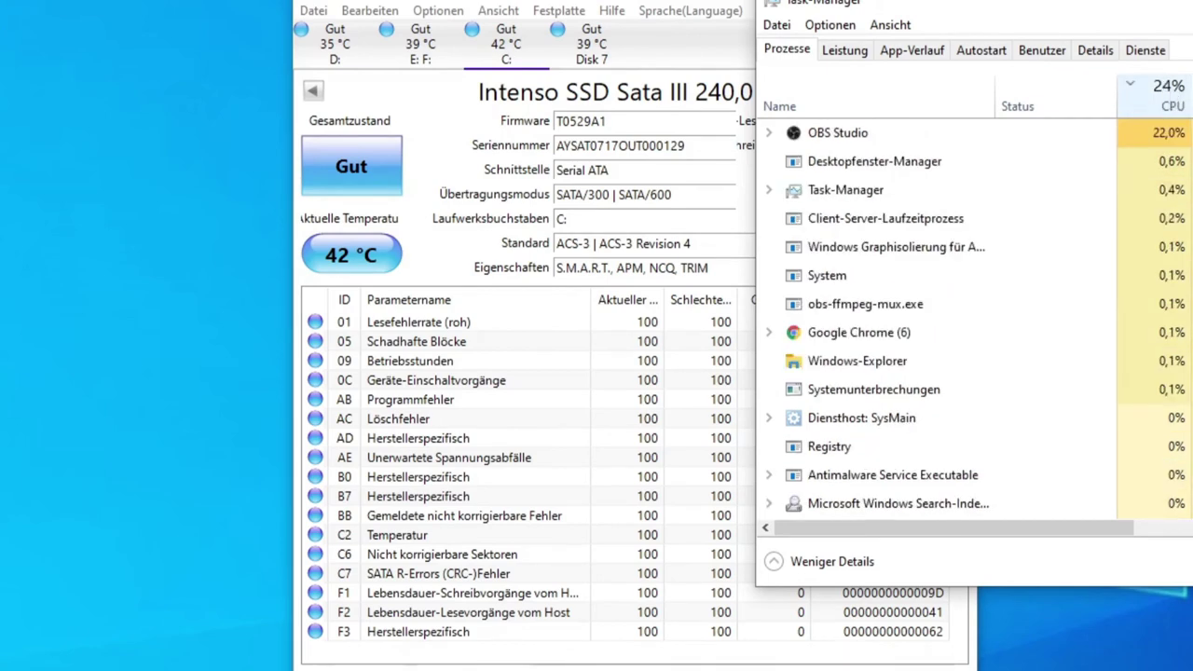
key("alt+F4")
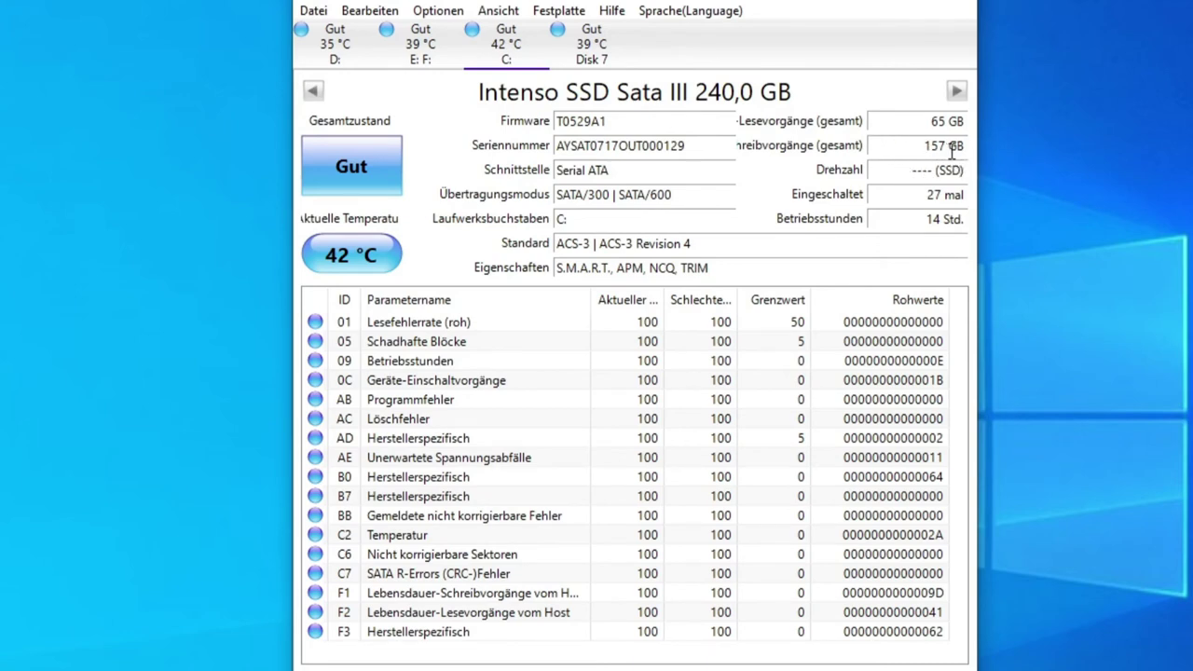
Display the health data of the Samsung SSD 840 PRO Series in CrystalDiskInfo.
left_click(960, 93)
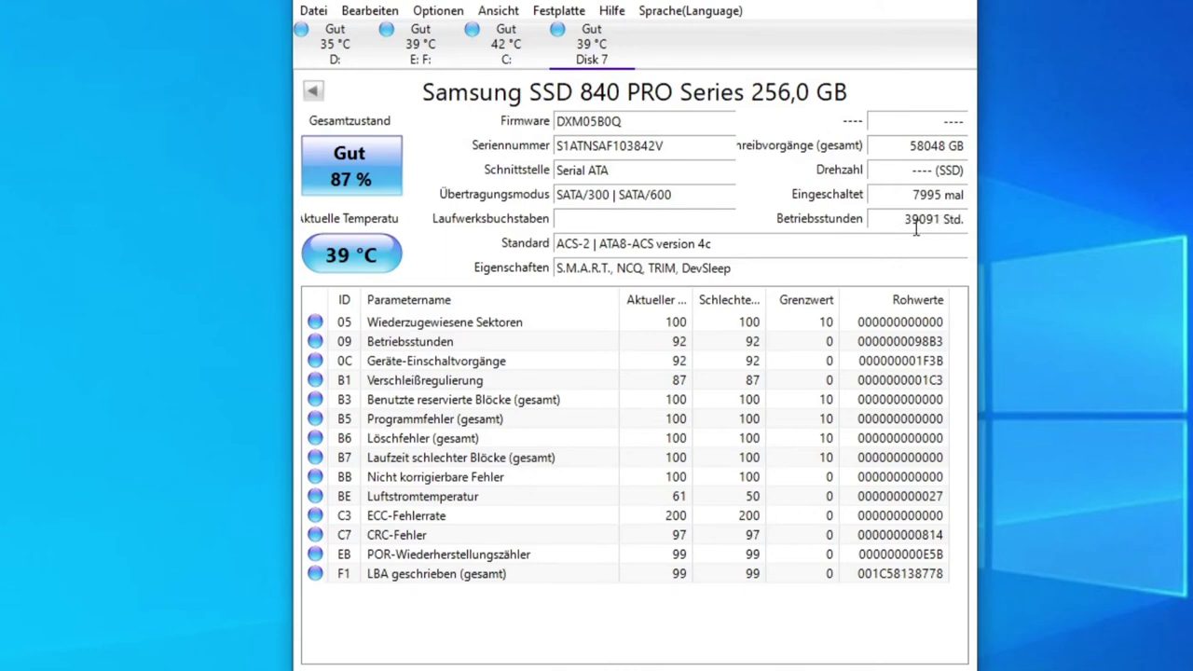
Check the operating hours of the Samsung SSD 840 PRO Series and of the two ST31000524NS hard drives.
mouse_move(938, 229)
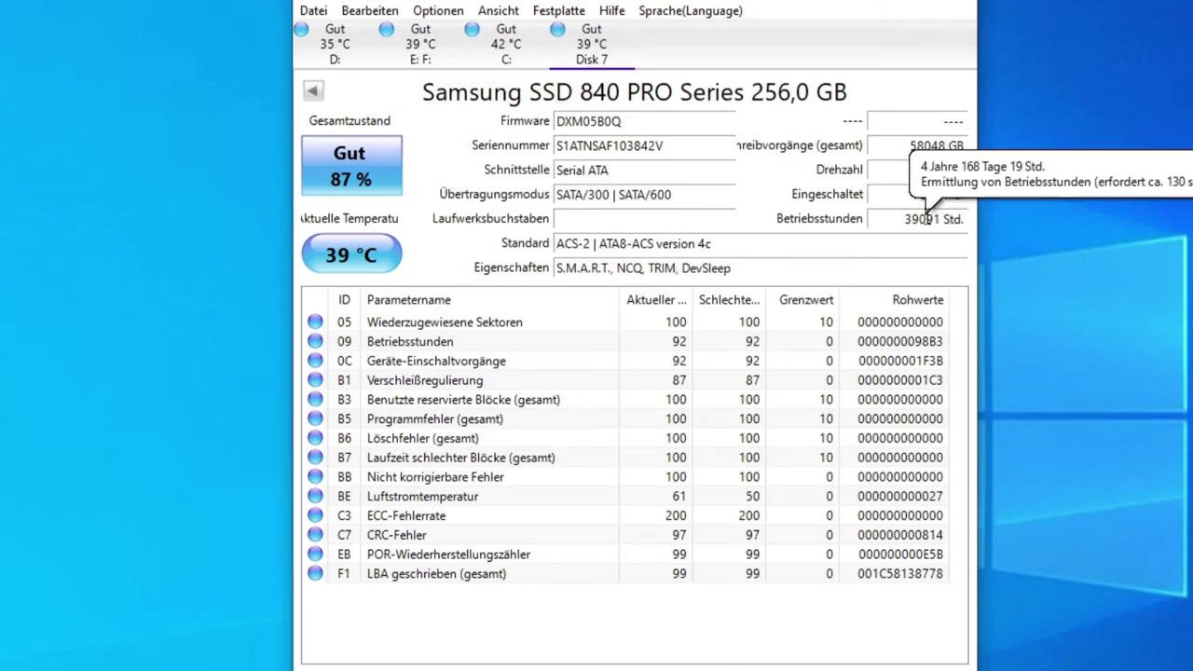
left_click(314, 91)
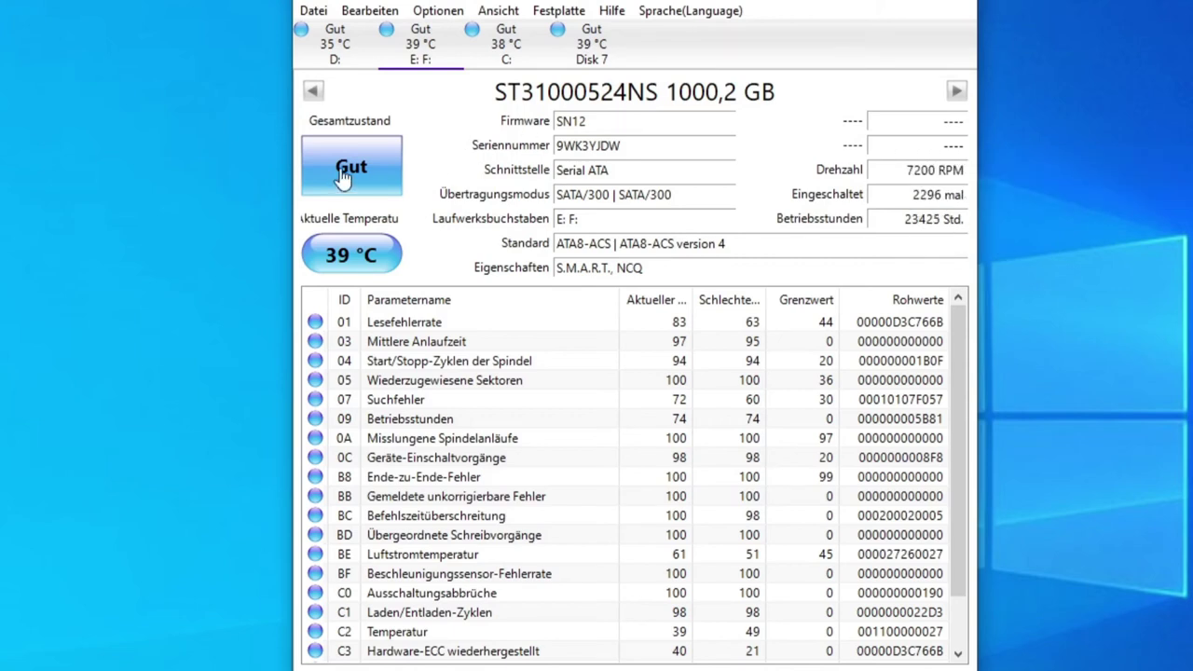
left_click(314, 91)
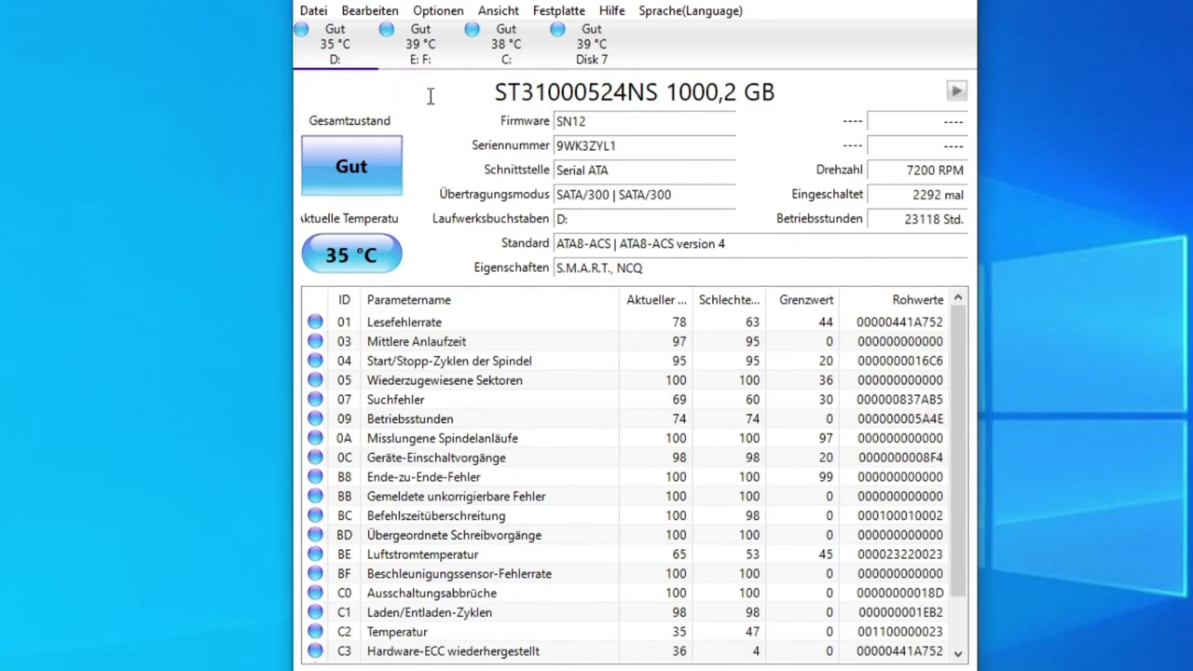
mouse_move(924, 220)
View the health data of the Intenso SSD on C: and return to the Samsung SSD 840 PRO Series.
left_click(957, 91)
left_click(957, 91)
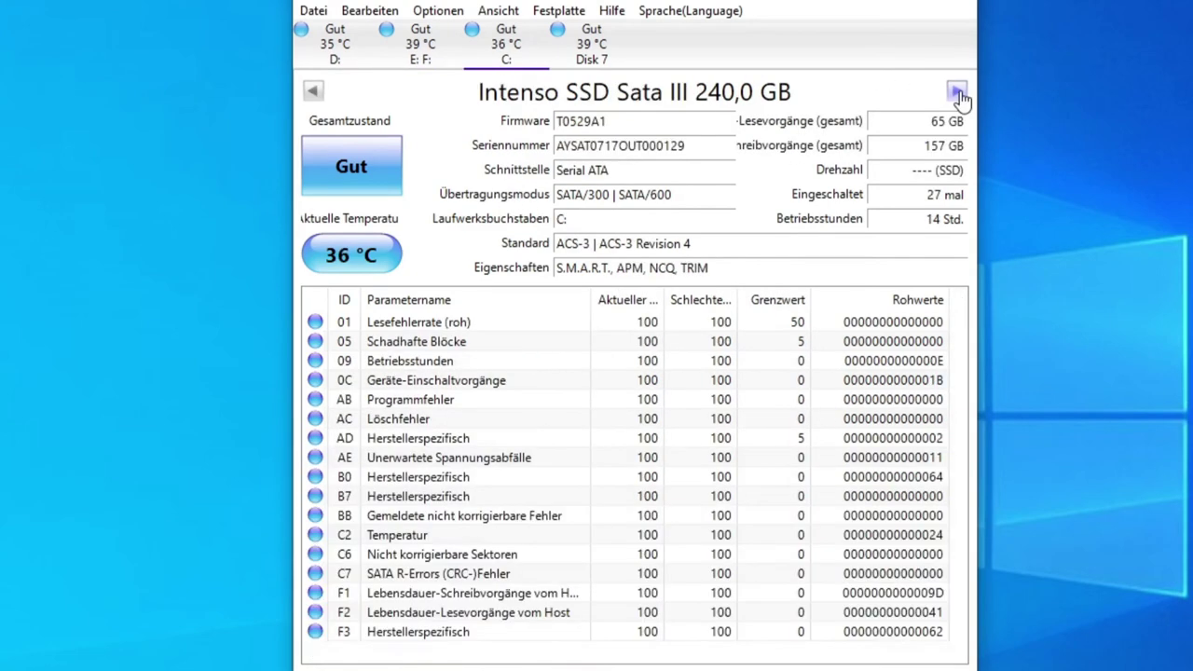
left_click(957, 91)
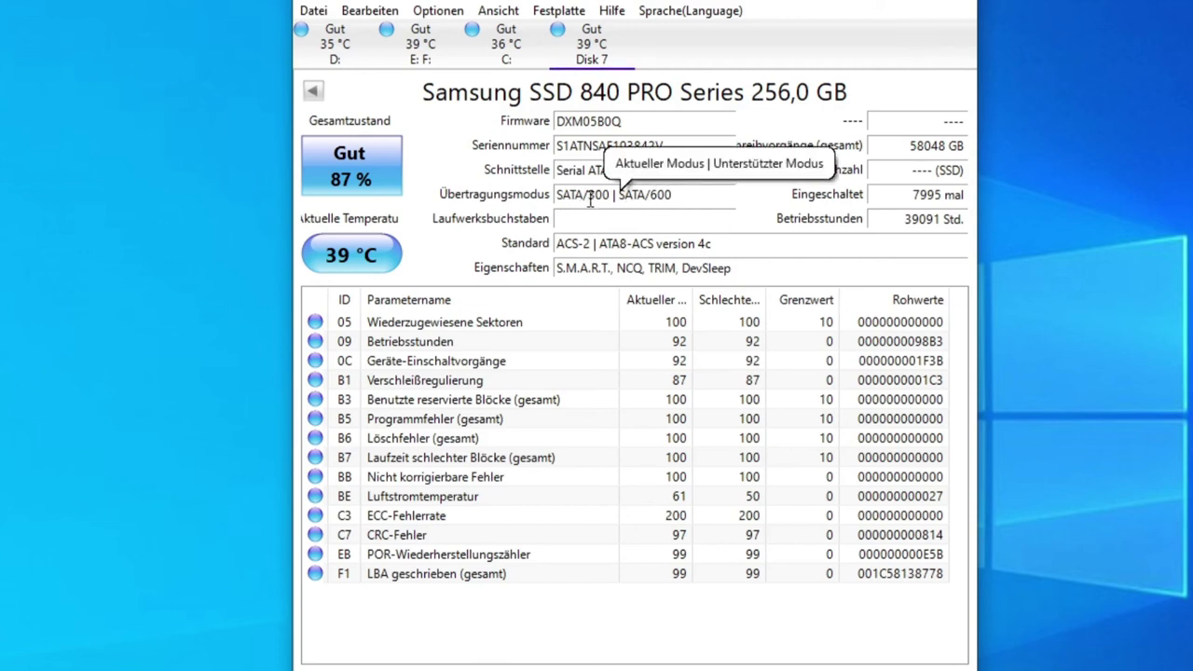
Compare the transfer modes of the Intenso SSD and both ST31000524NS drives with that of the Samsung SSD 840 PRO Series.
left_click(314, 91)
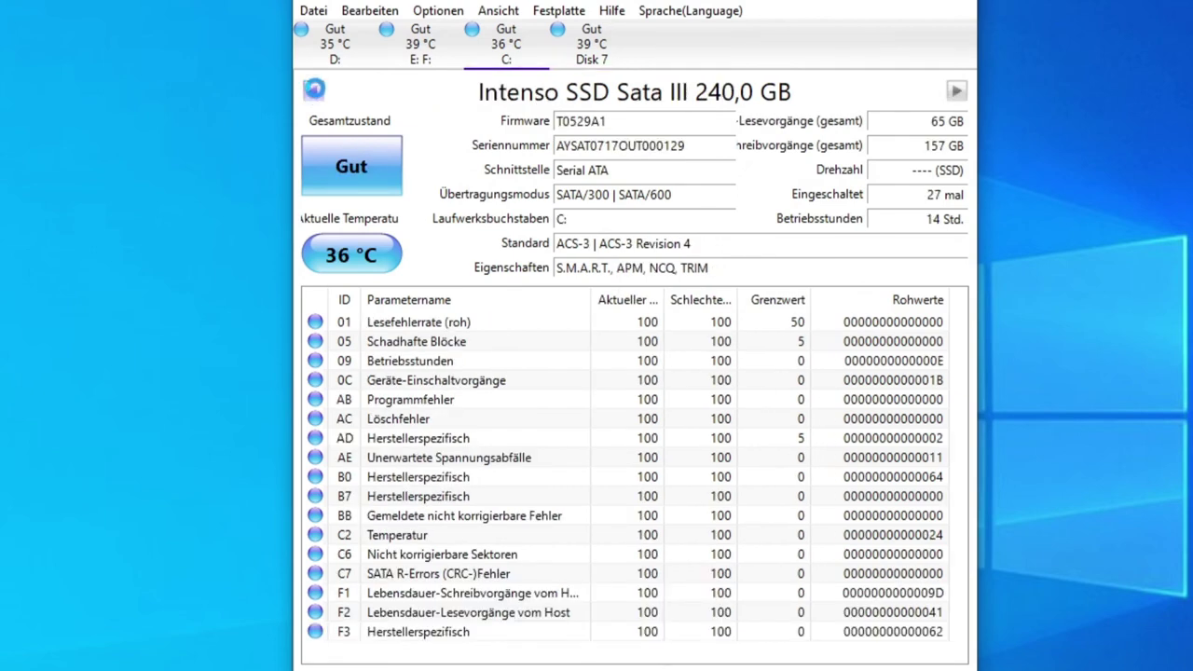
key("Left")
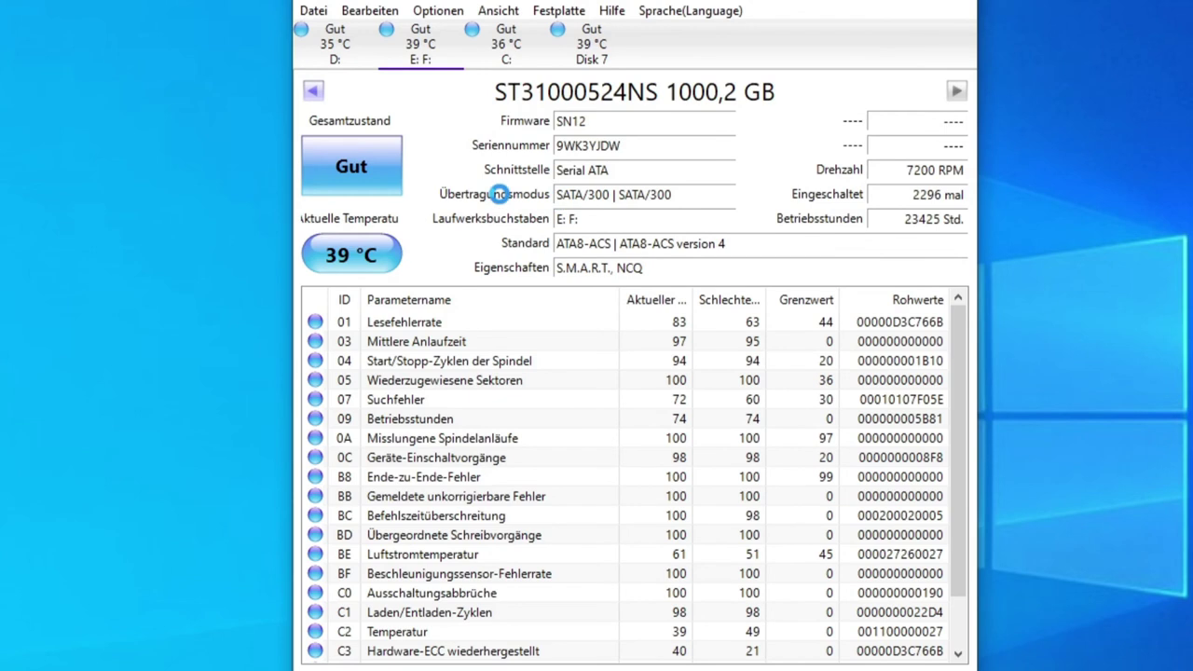
key("Left")
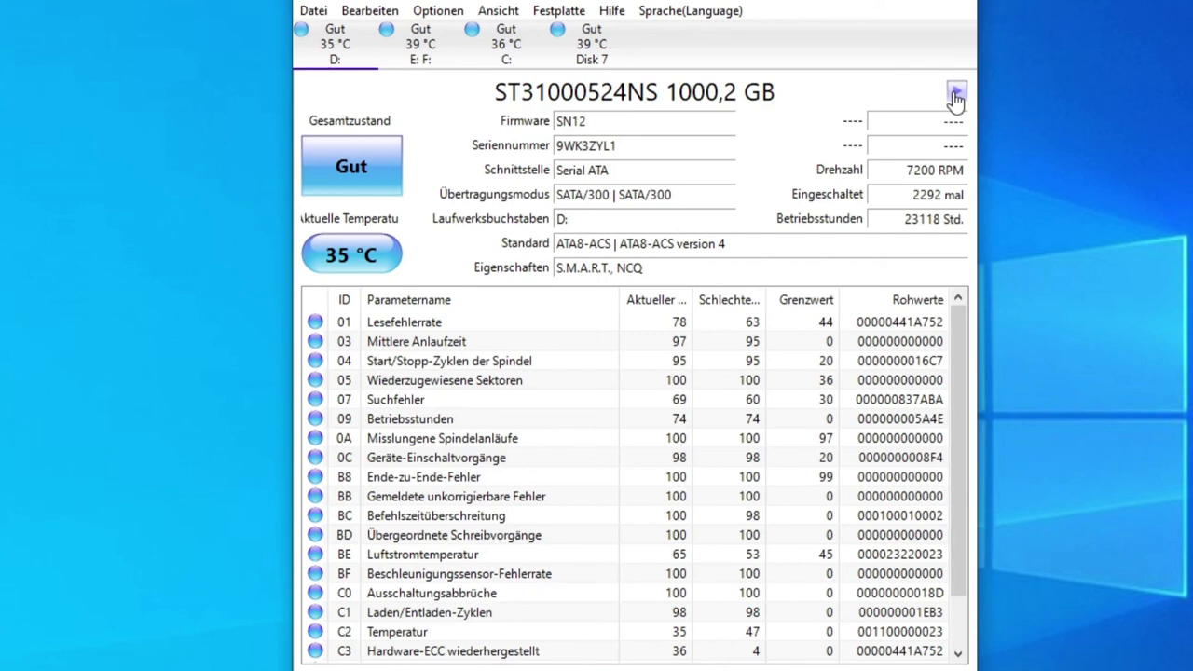
left_click(957, 93)
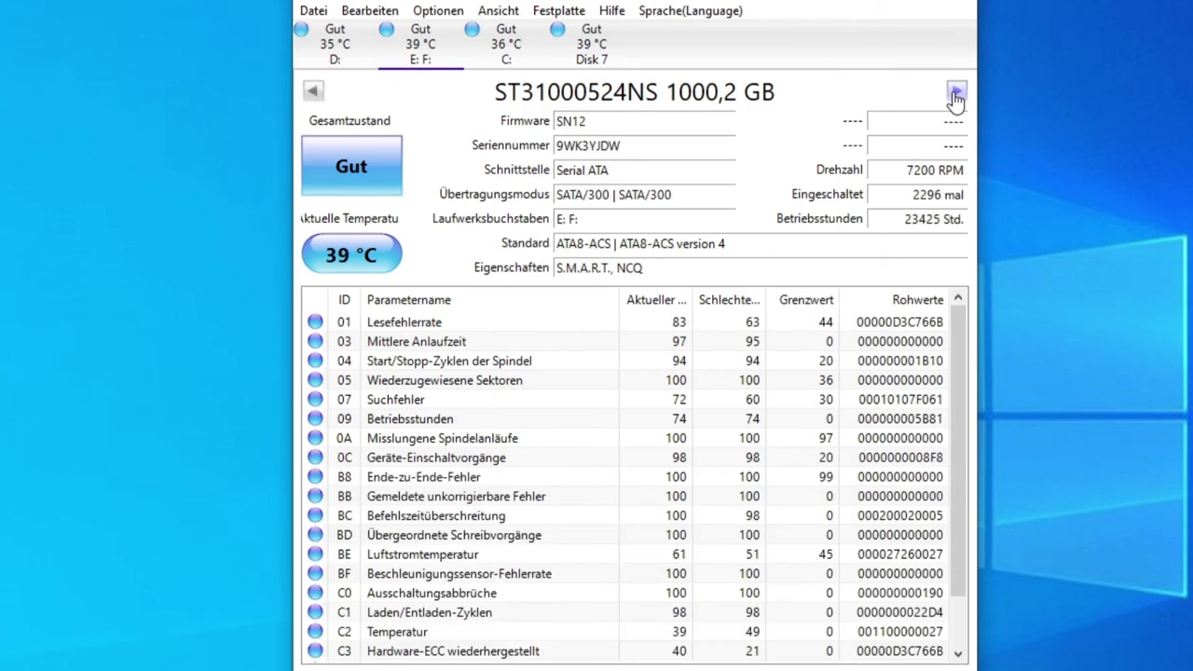
left_click(958, 93)
left_click(957, 93)
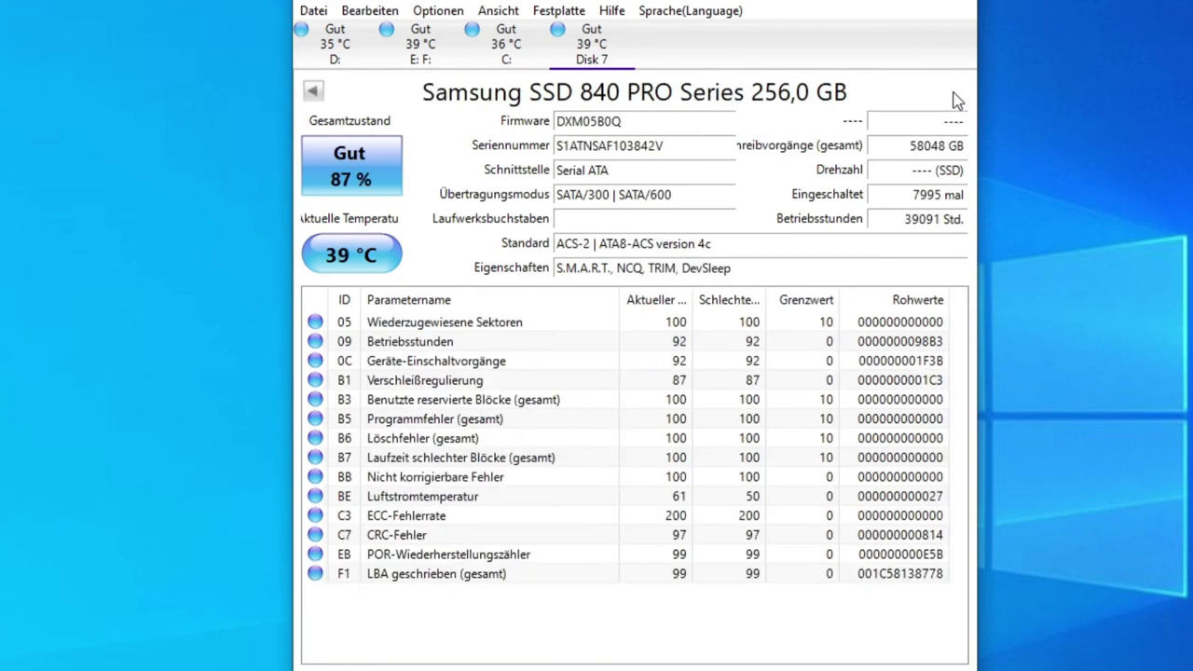
double_click(660, 194)
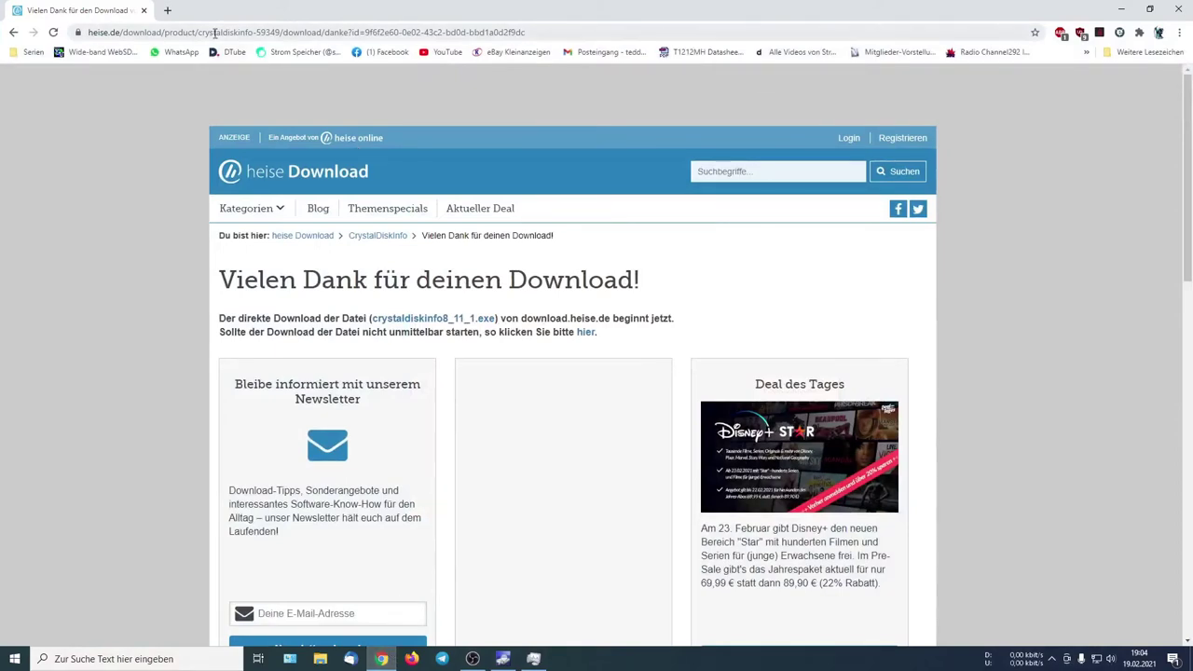
Switch to Chrome, search the web for "sata kabel" and open the Amazon.de SATA-Kabel result.
left_click(214, 33)
type("sata")
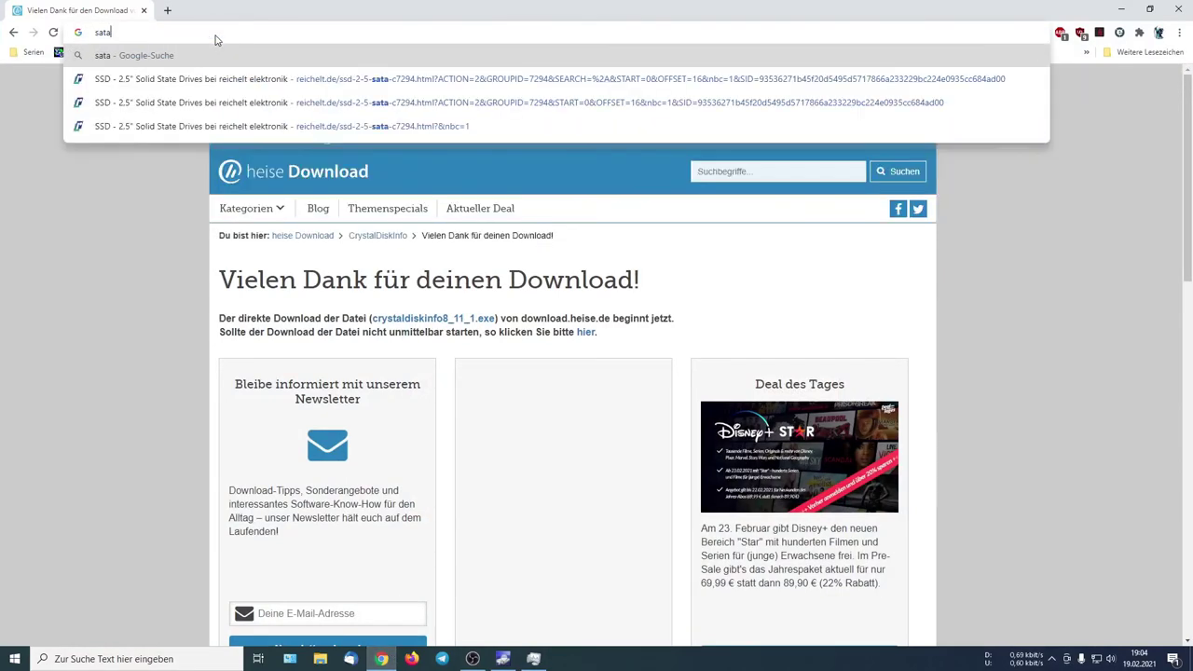
type(" kabel")
key("Return")
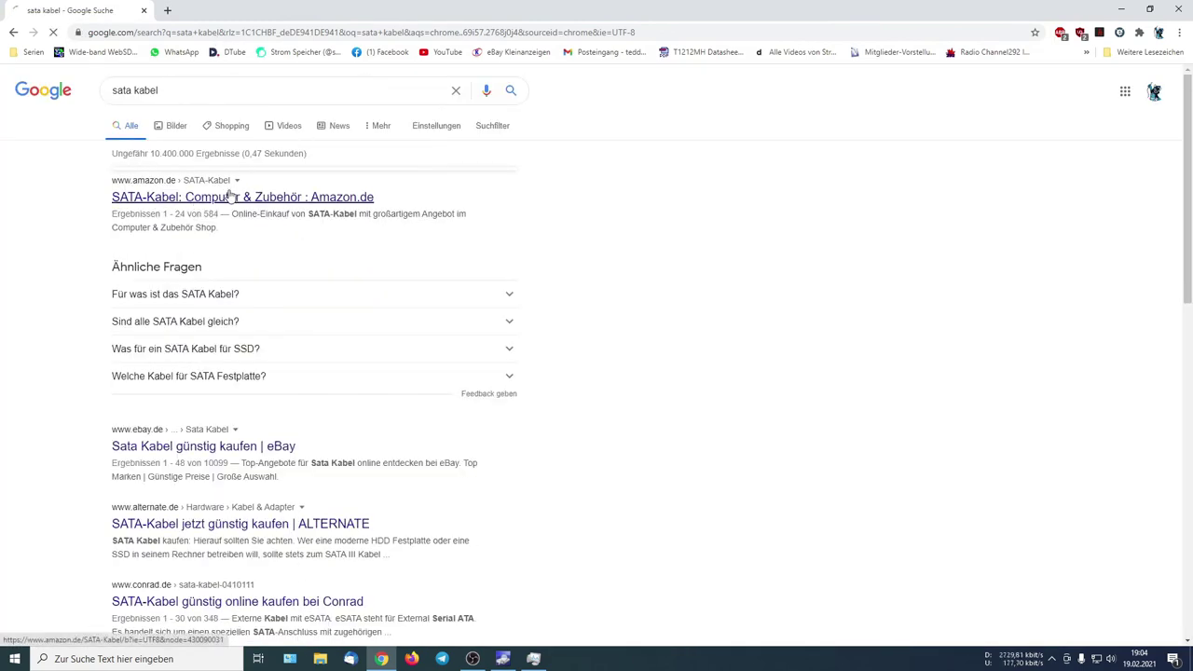
left_click(233, 196)
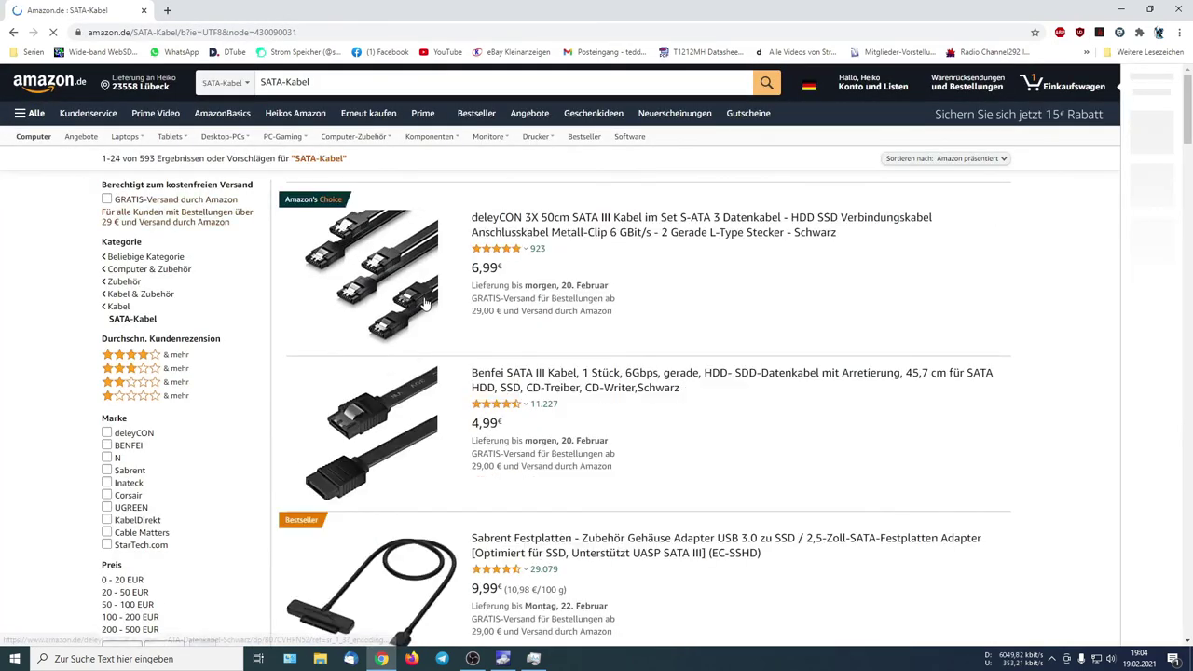
Look through the Amazon.de listings for SATA cables, comparing connector types, SATA III labelling and prices.
scroll(404, 321, "down", 10)
scroll(403, 321, "up", 1)
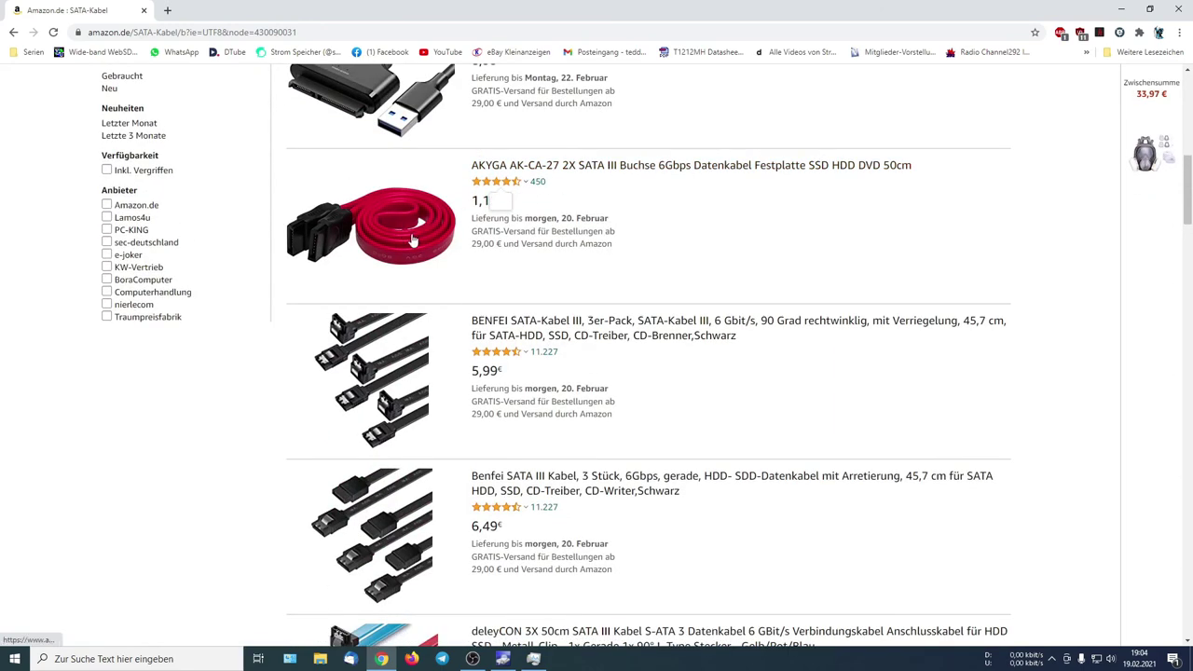
mouse_move(496, 182)
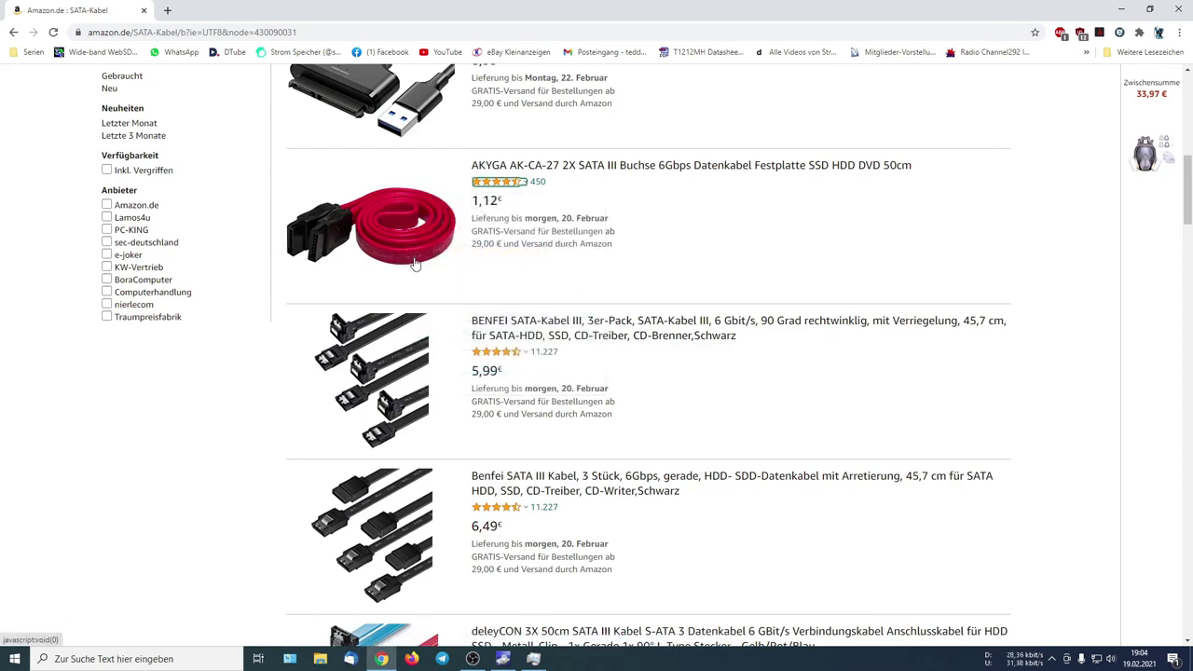
scroll(400, 270, "down", 4)
scroll(391, 282, "down", 4)
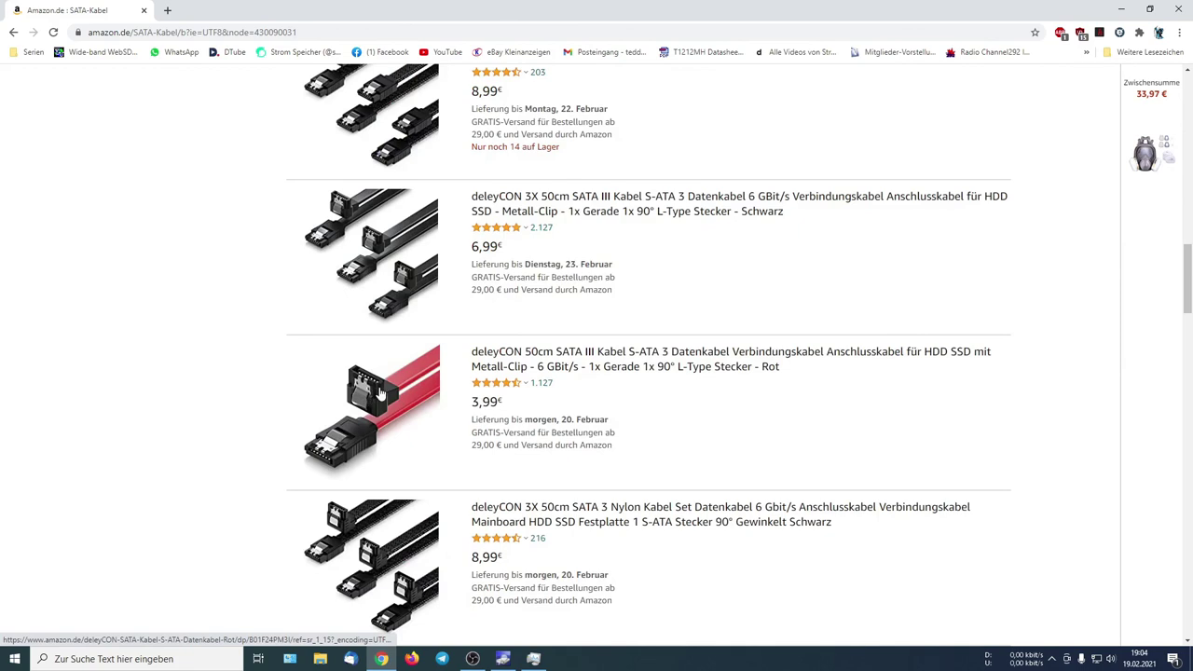
scroll(396, 395, "down", 2)
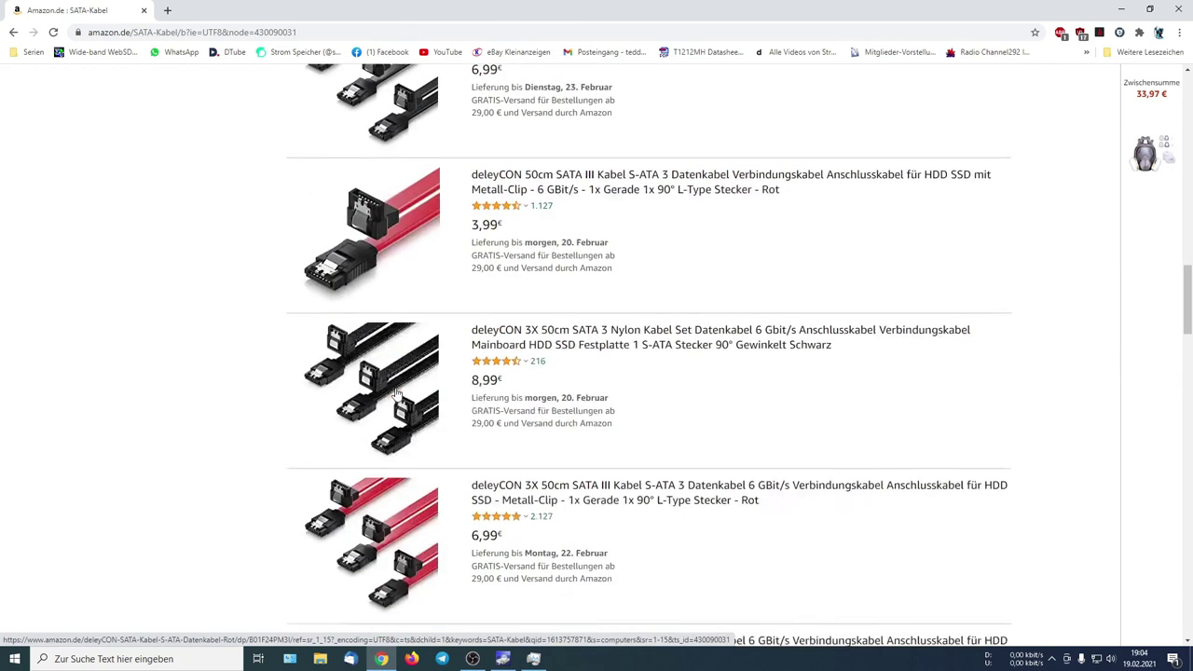
scroll(396, 395, "down", 3)
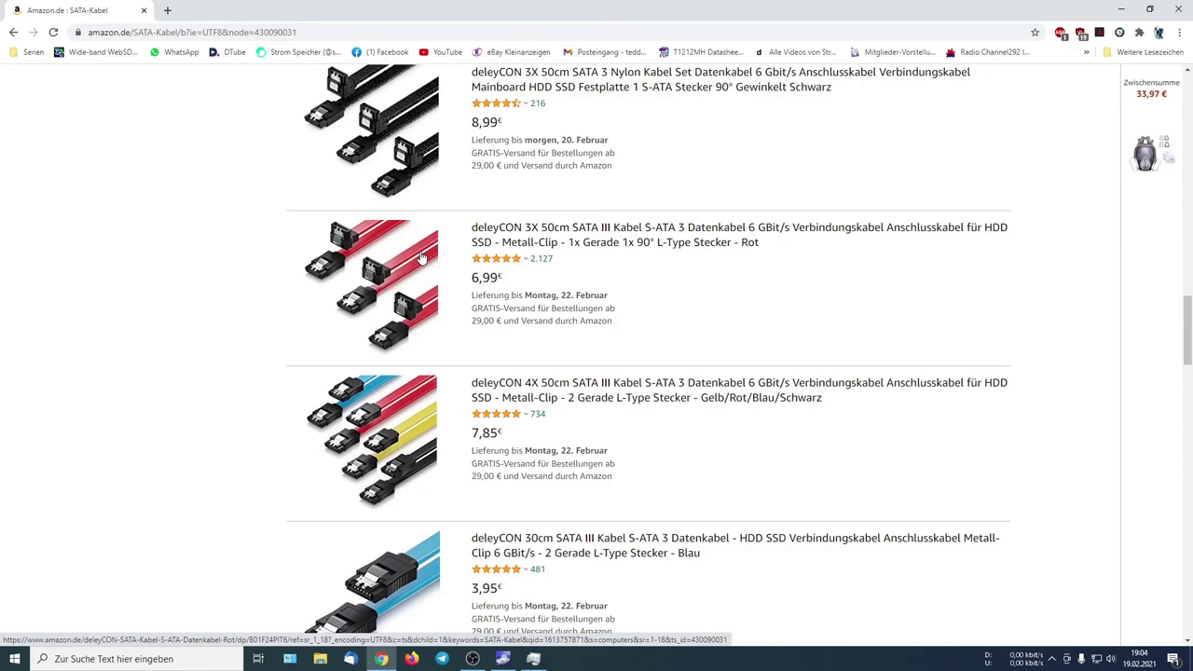
scroll(422, 258, "down", 2)
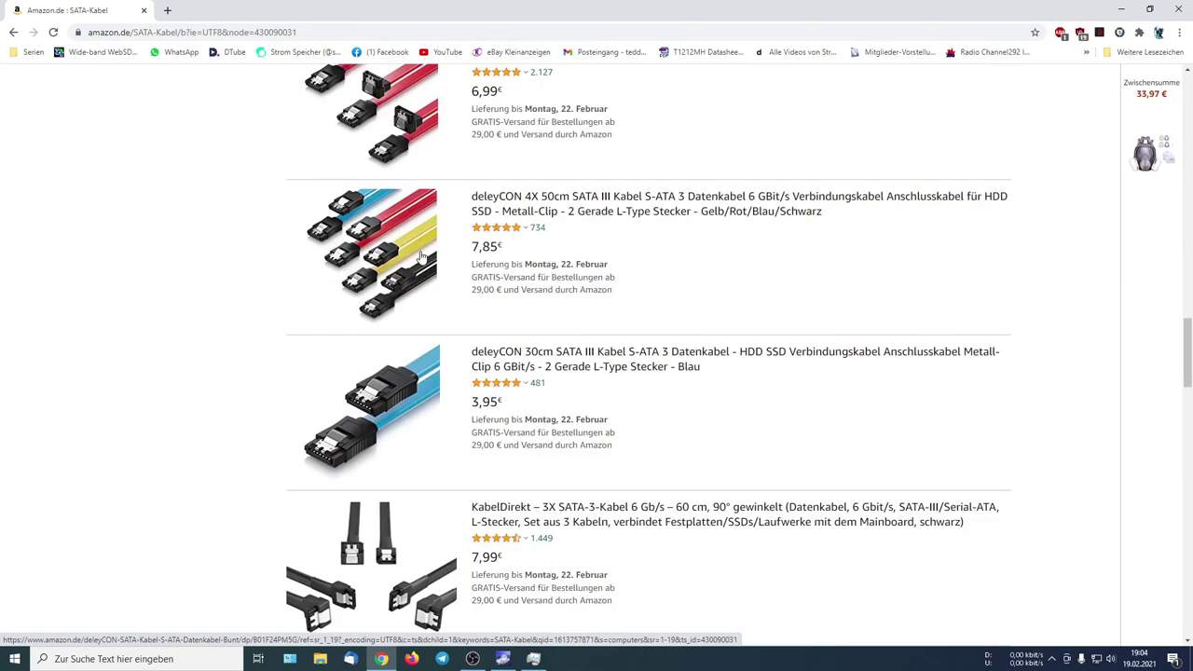
scroll(422, 257, "up", 15)
scroll(422, 257, "up", 6)
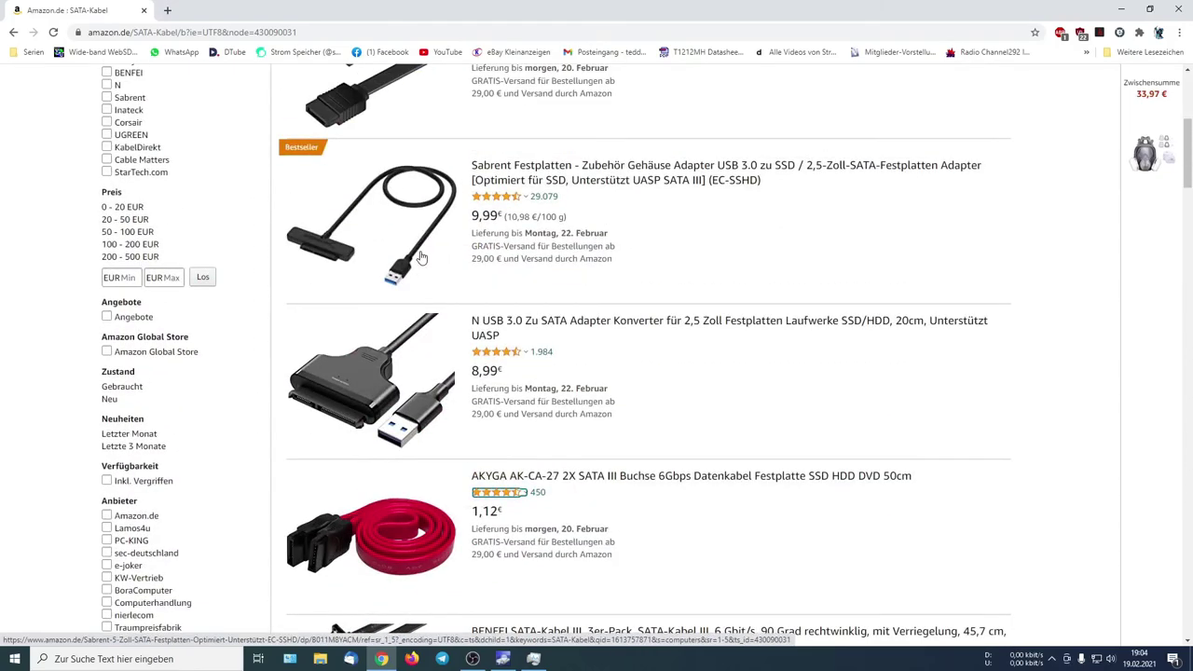
scroll(423, 257, "up", 5)
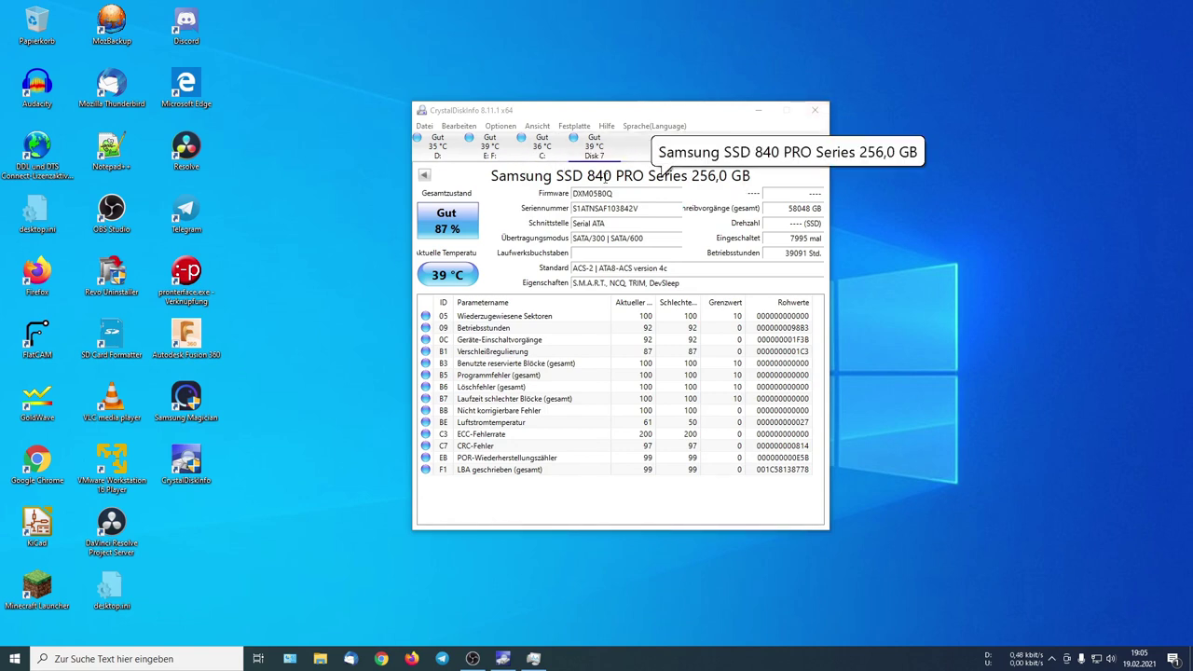
Highlight the model name of the Samsung SSD 840 PRO Series in CrystalDiskInfo and close the program.
left_click_drag(755, 174, 522, 176)
left_click(710, 174)
left_click_drag(757, 175, 491, 176)
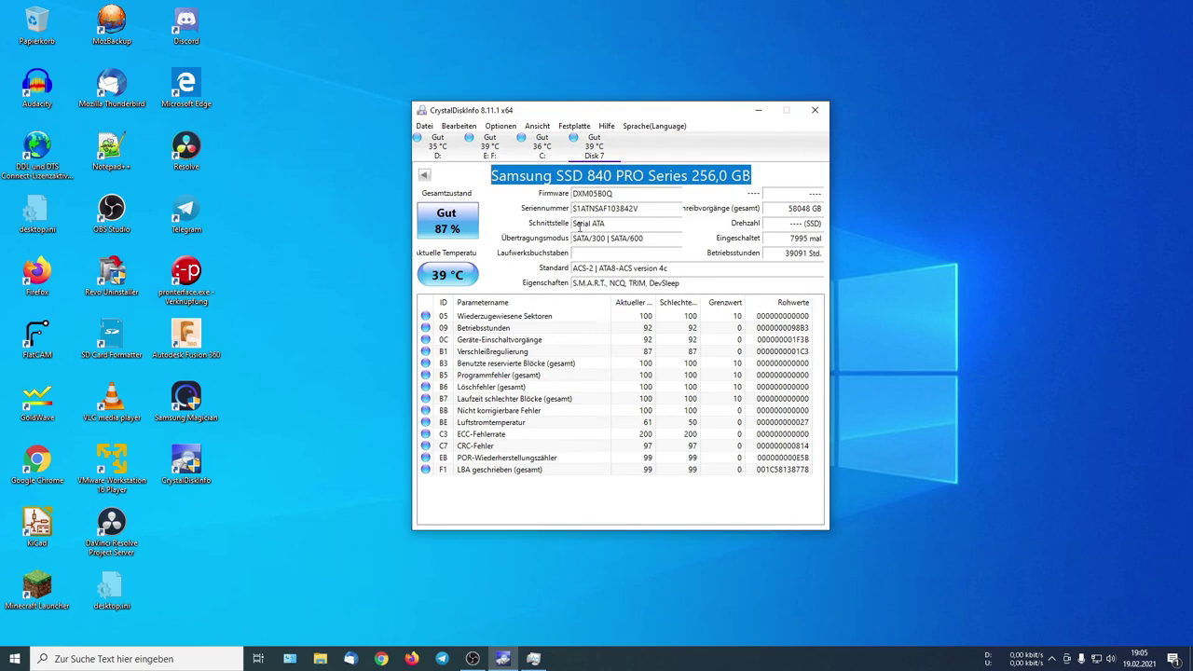
left_click(816, 113)
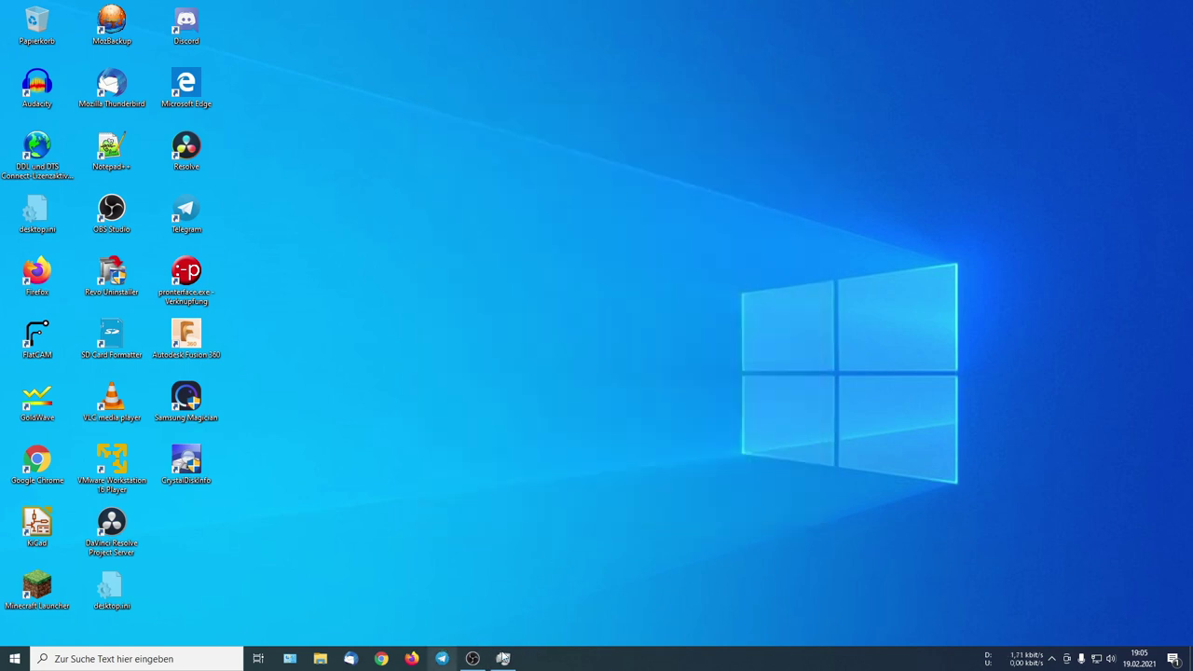